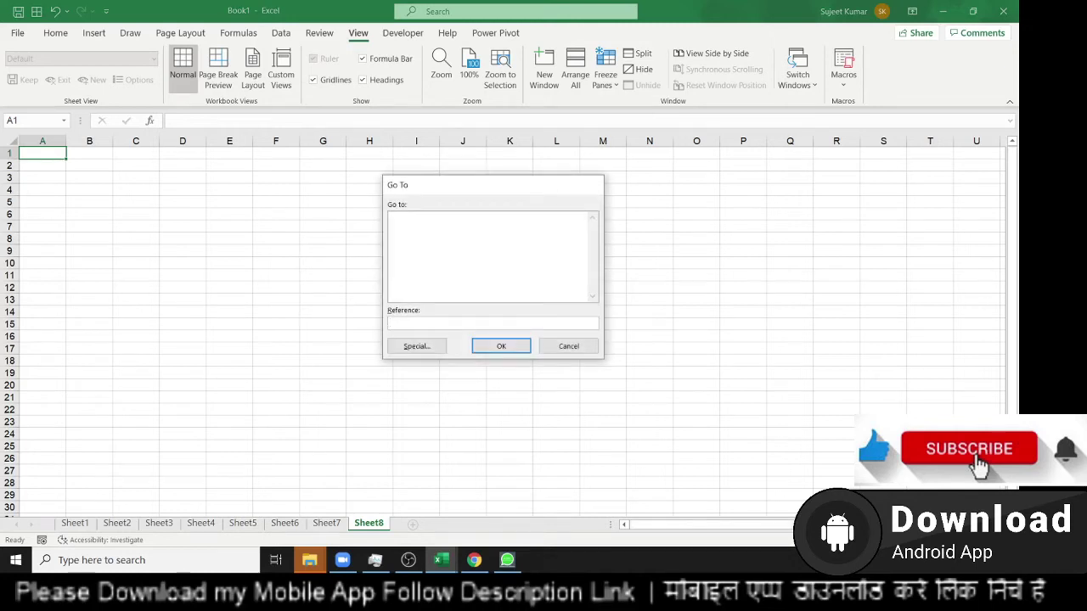
- Dismiss the Go To dialog without entering a cell reference
key("Escape")
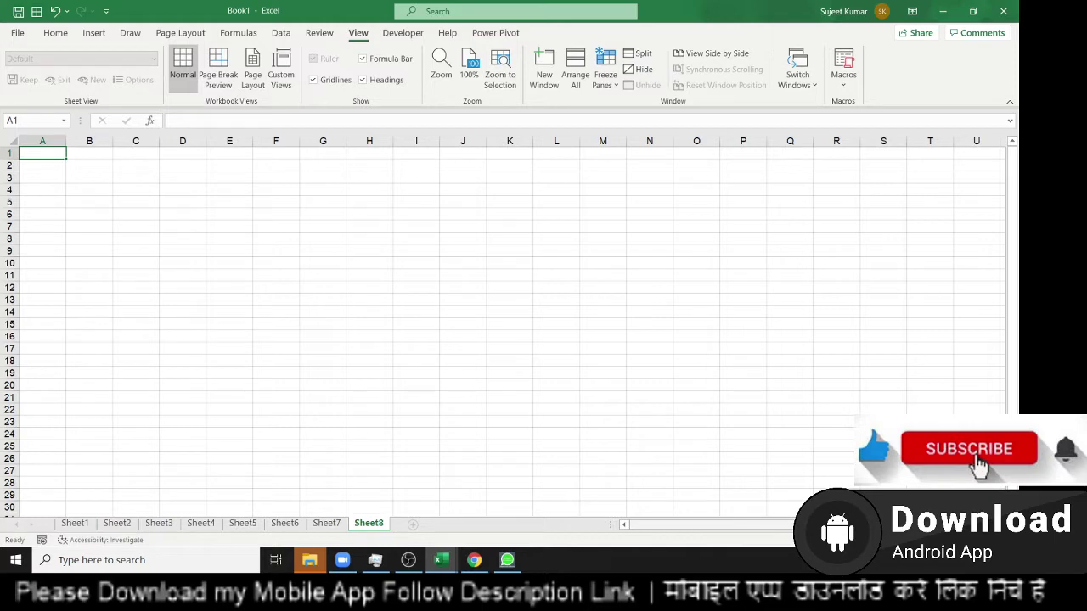
- Enter the Name header in A1 and Puja in A2, filling names down to row 207
type("NAme")
key("Return")
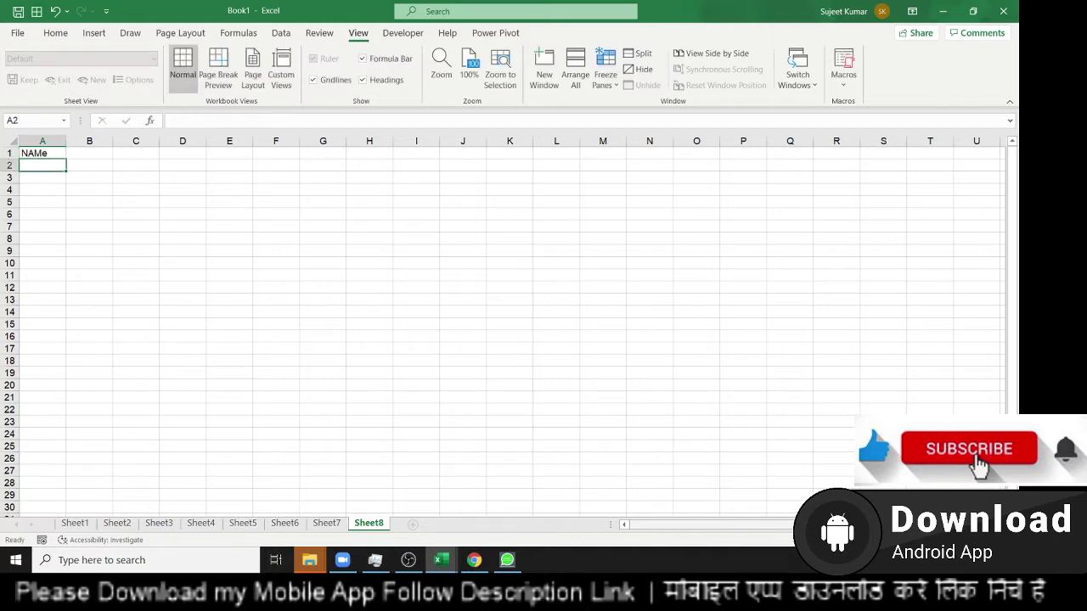
left_click(42, 153)
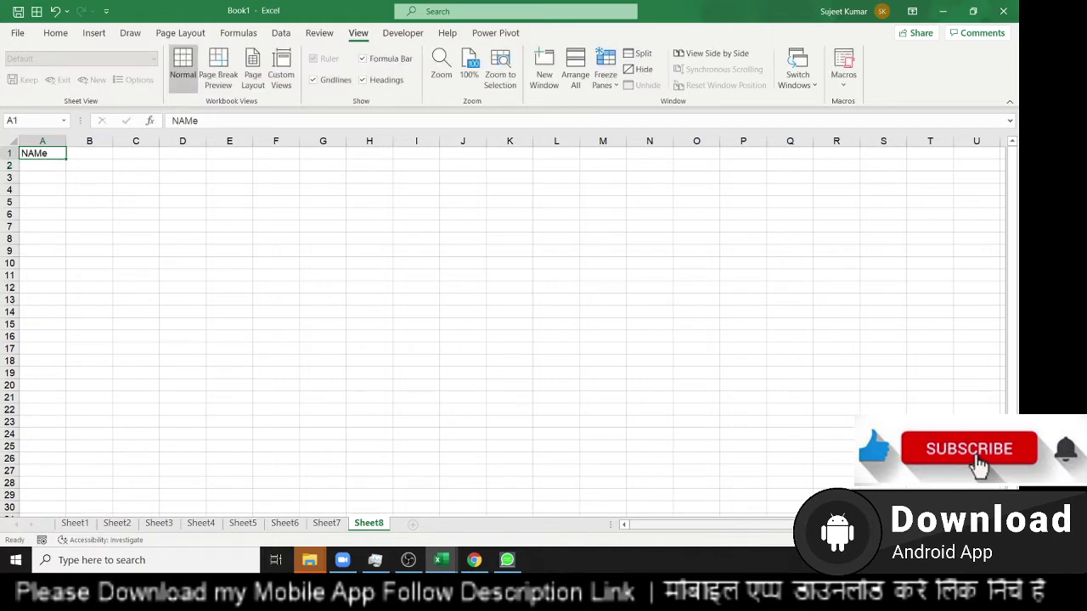
type("Name")
key("Return")
type("P")
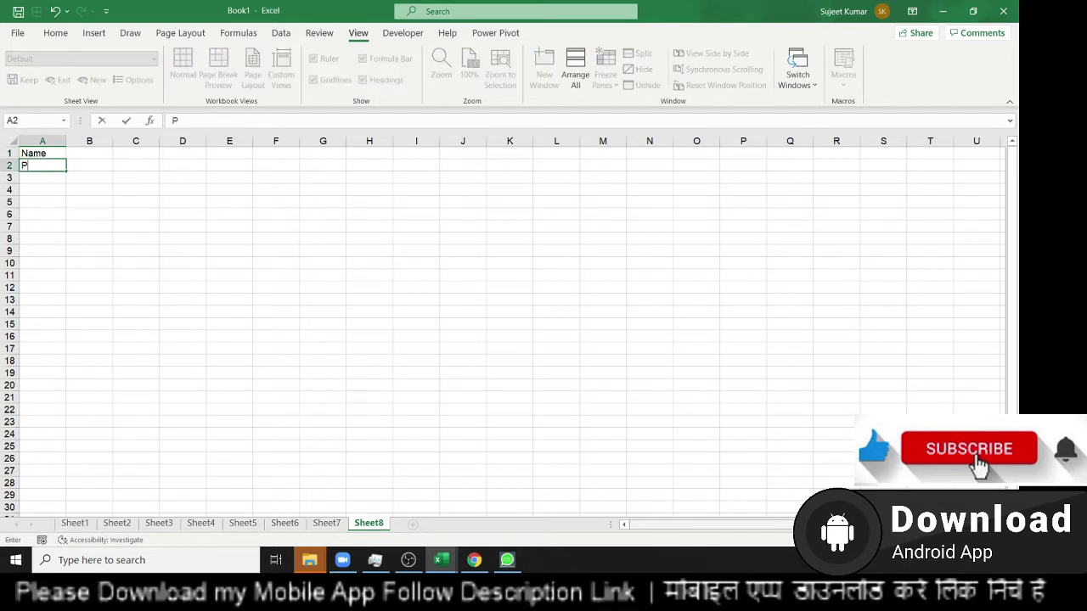
type("uja")
key("Return")
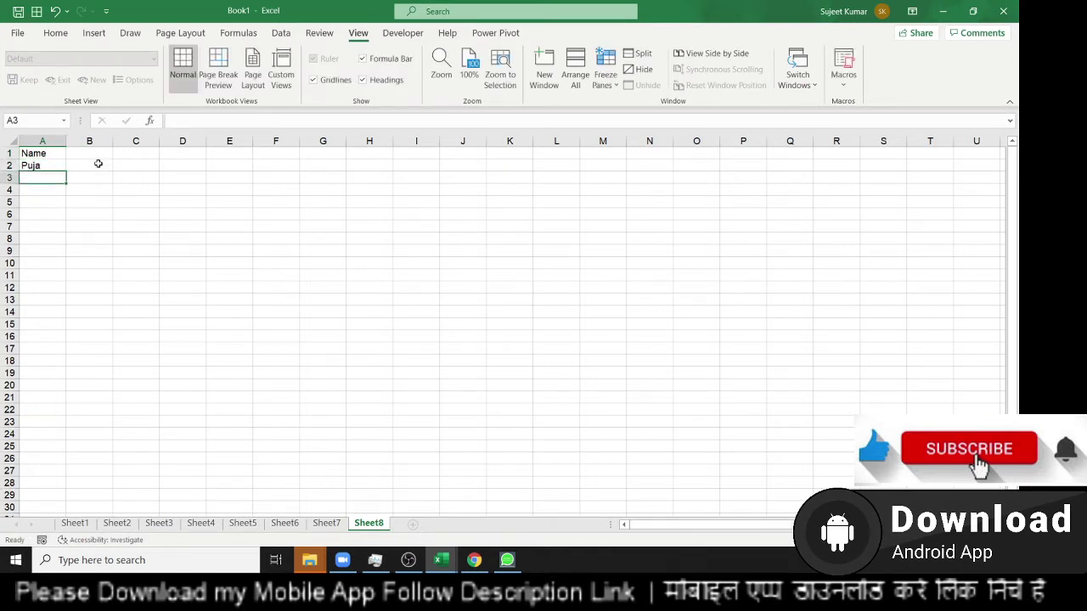
left_click(39, 167)
left_click_drag(70, 172, 48, 573)
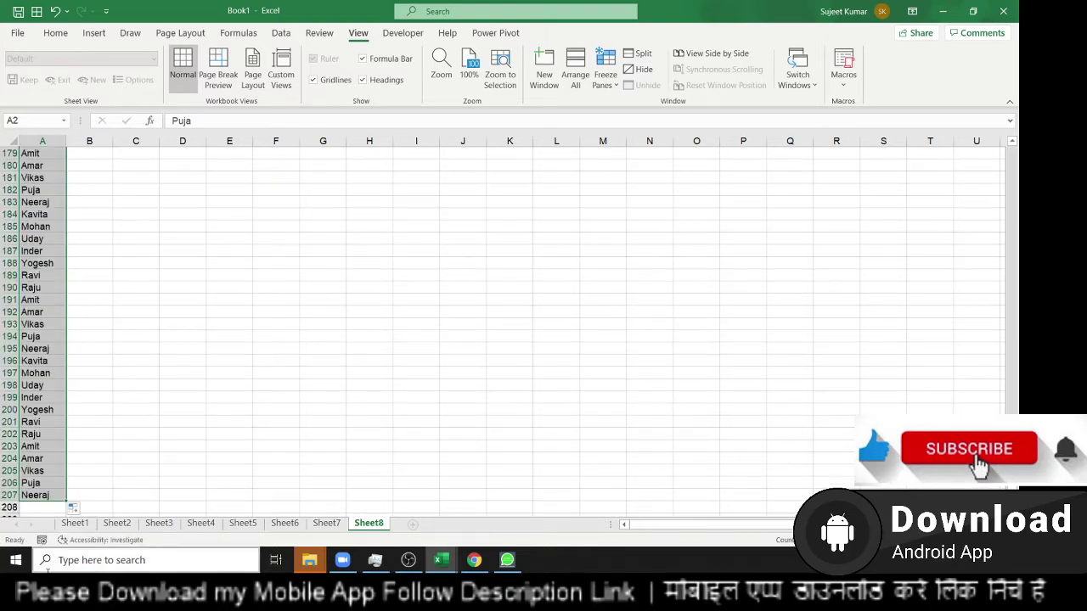
- Add the Sales header in cell B1
key("ctrl+Home")
key("Right")
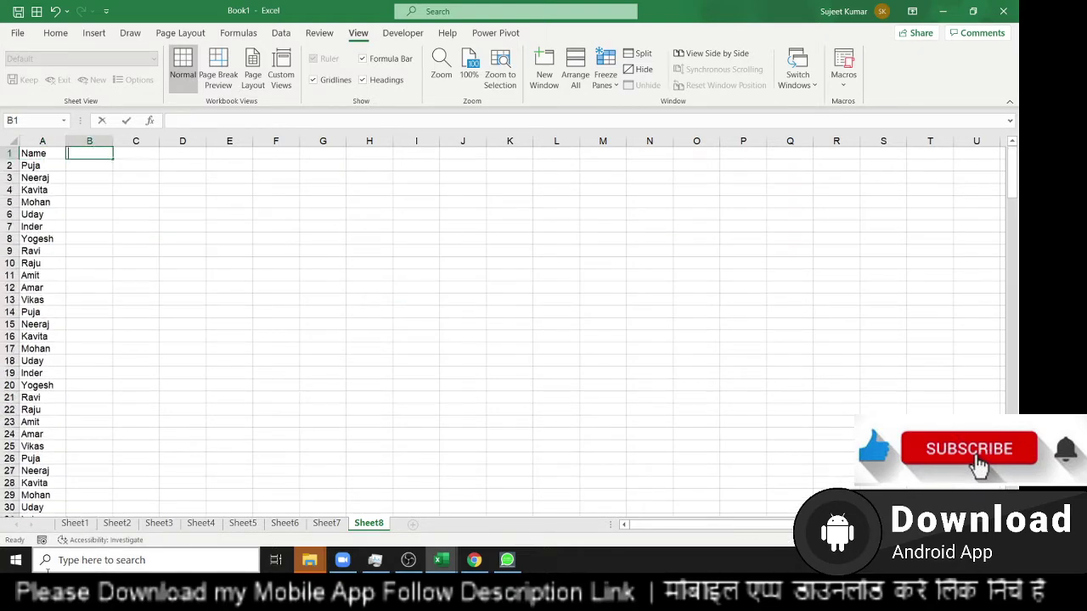
type("Sales")
key("Return")
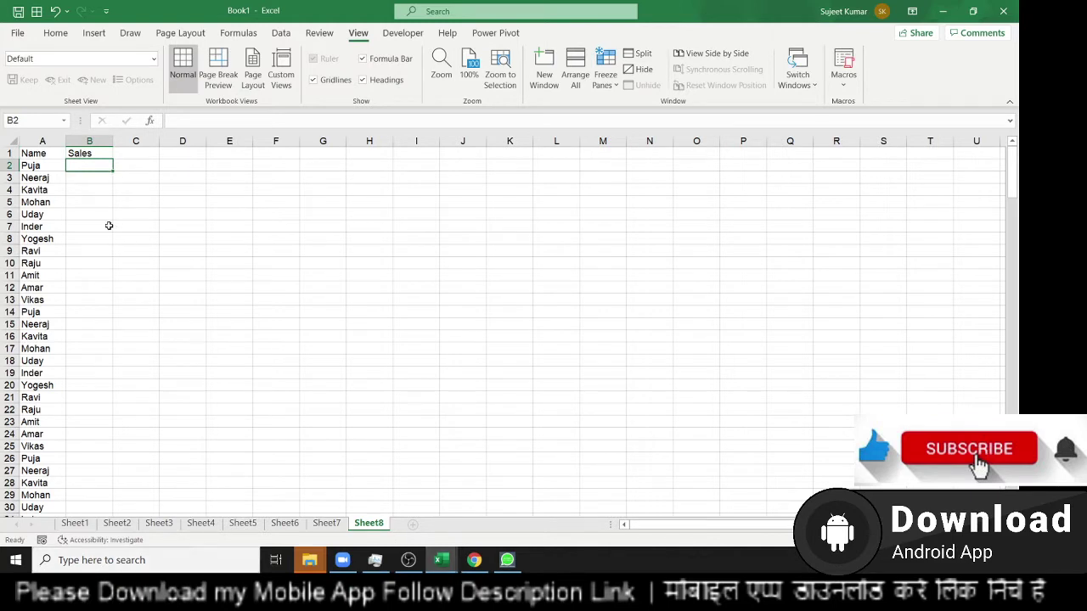
- Enter =RANDBETWEEN(10,90) in B2 and fill it down the Sales column
left_click(91, 177)
left_click(88, 166)
double_click(90, 165)
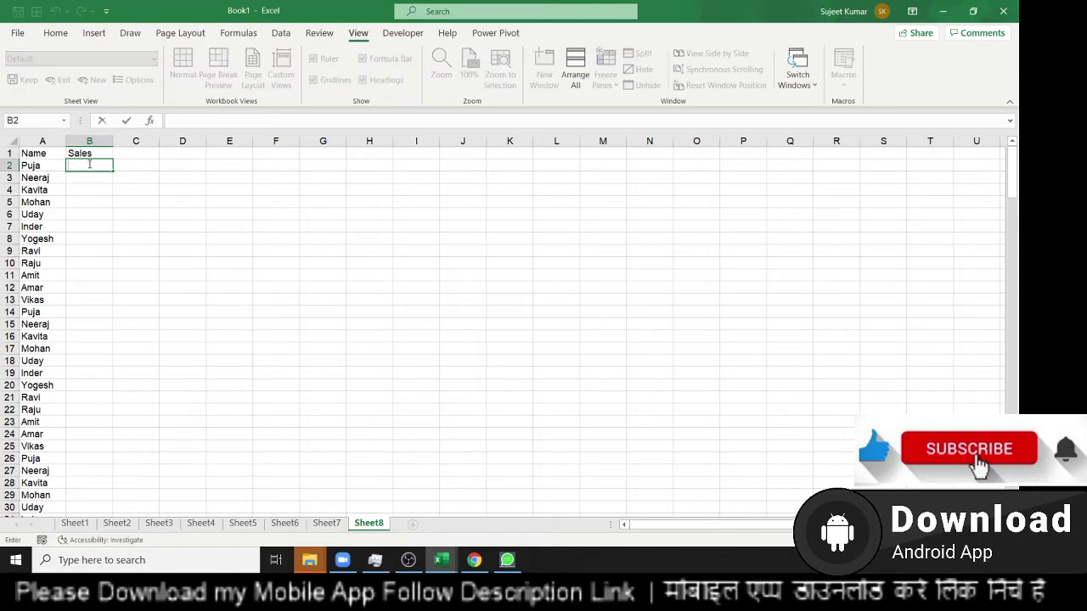
type("=")
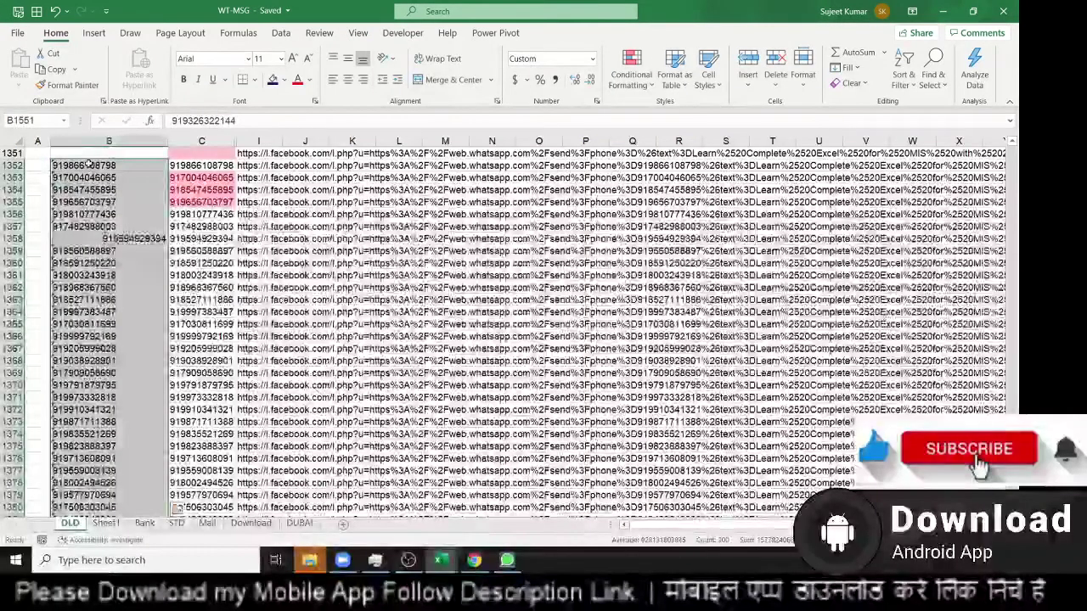
type("ra")
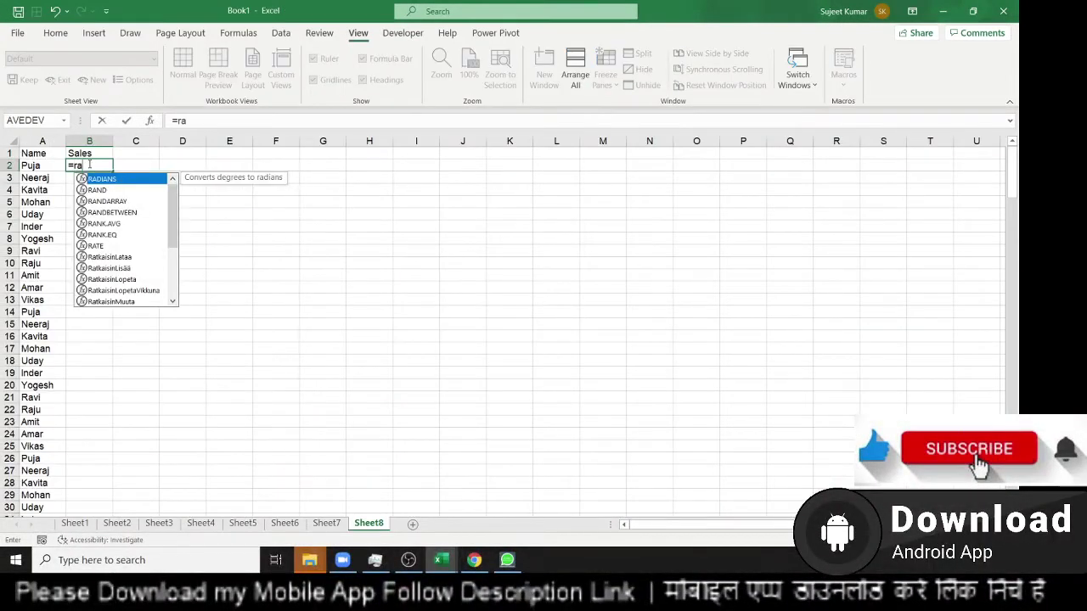
key("Tab")
type("10")
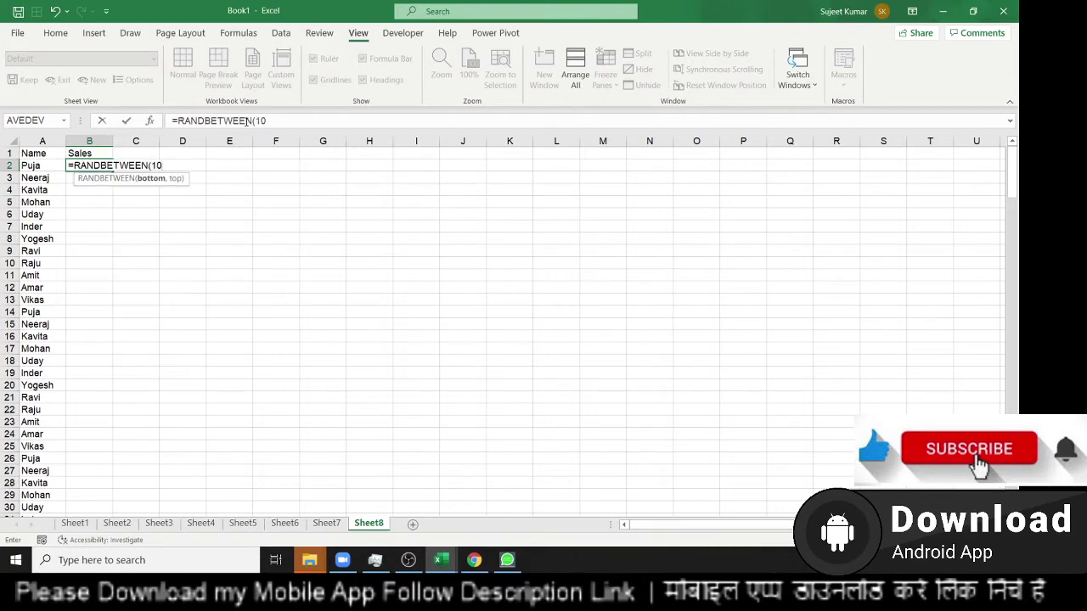
type(",90")
key("Return")
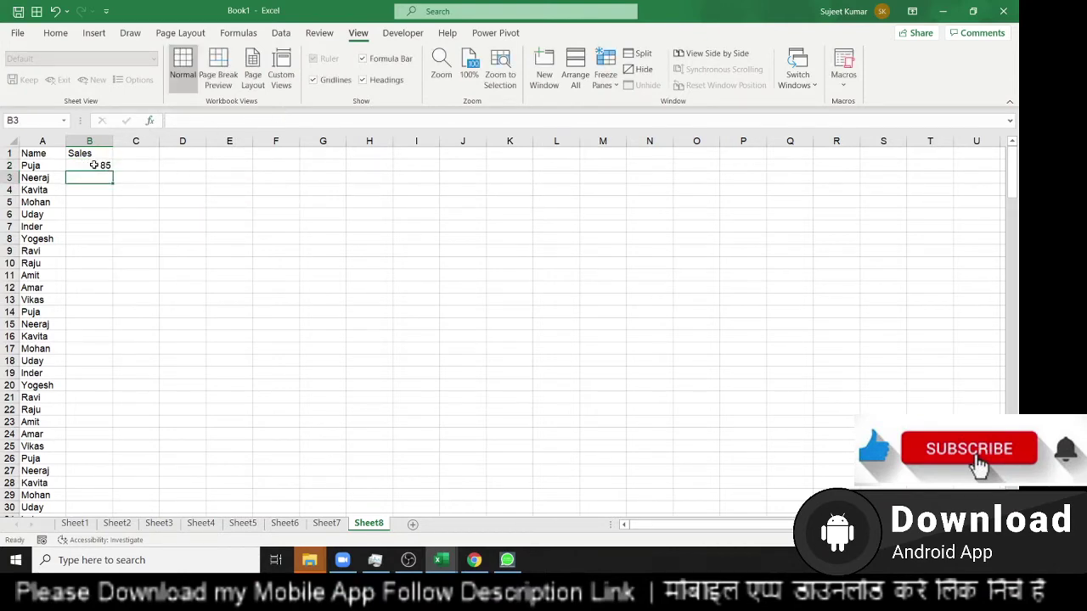
left_click(94, 164)
double_click(110, 177)
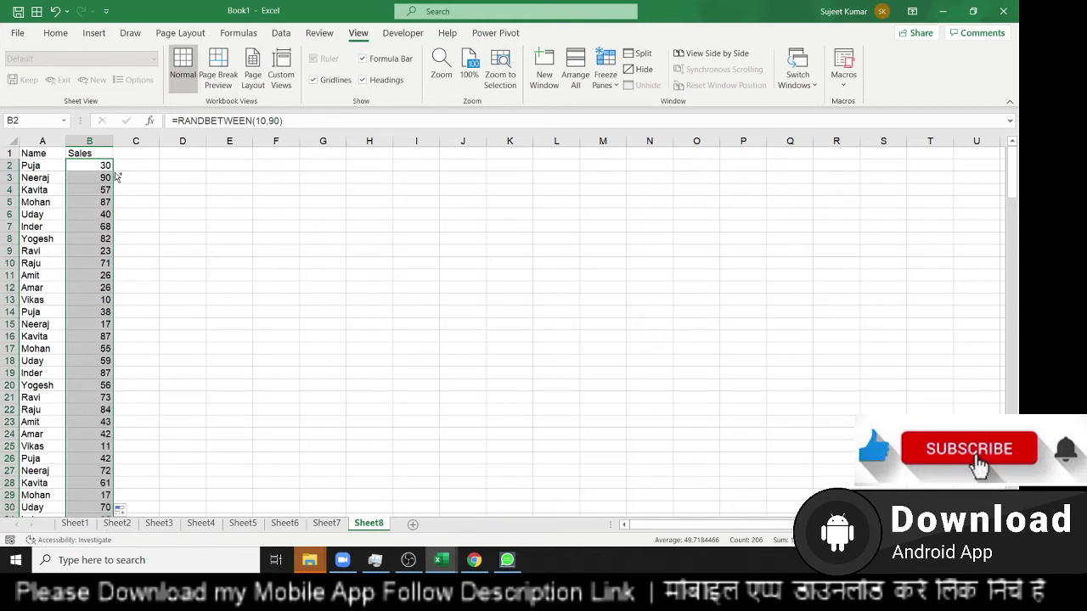
- Convert the Sales formulas to fixed numbers with Paste Values
key("ctrl+c")
left_click(55, 32)
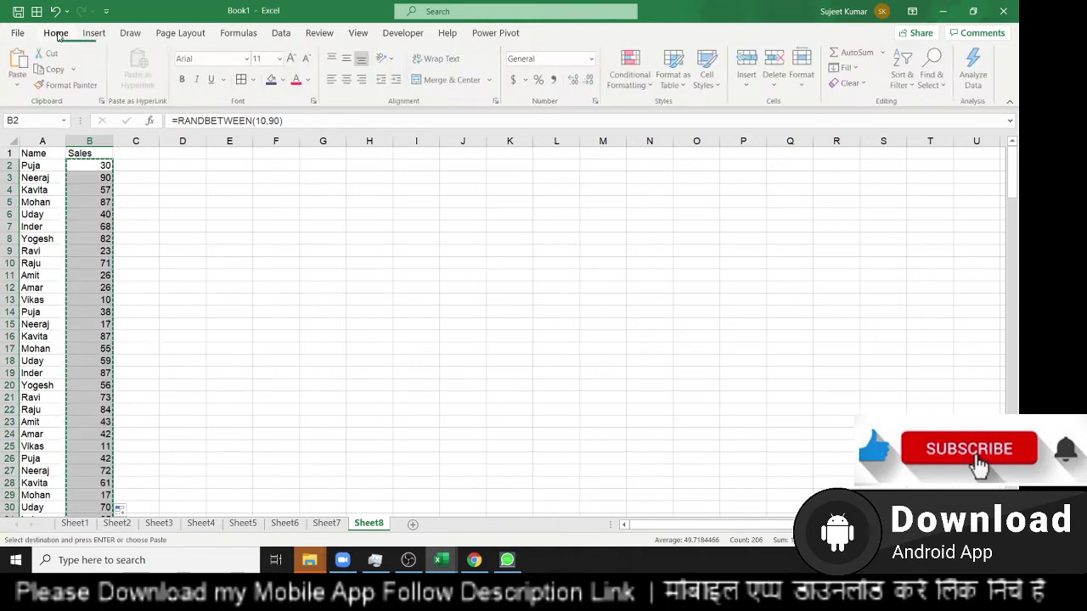
left_click(18, 82)
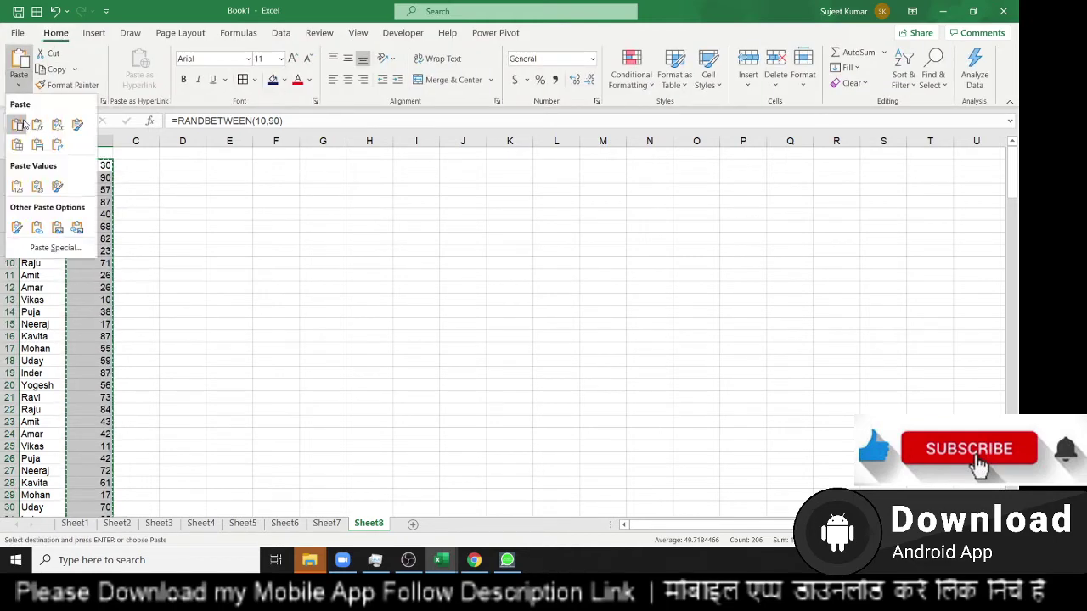
left_click(16, 186)
key("Escape")
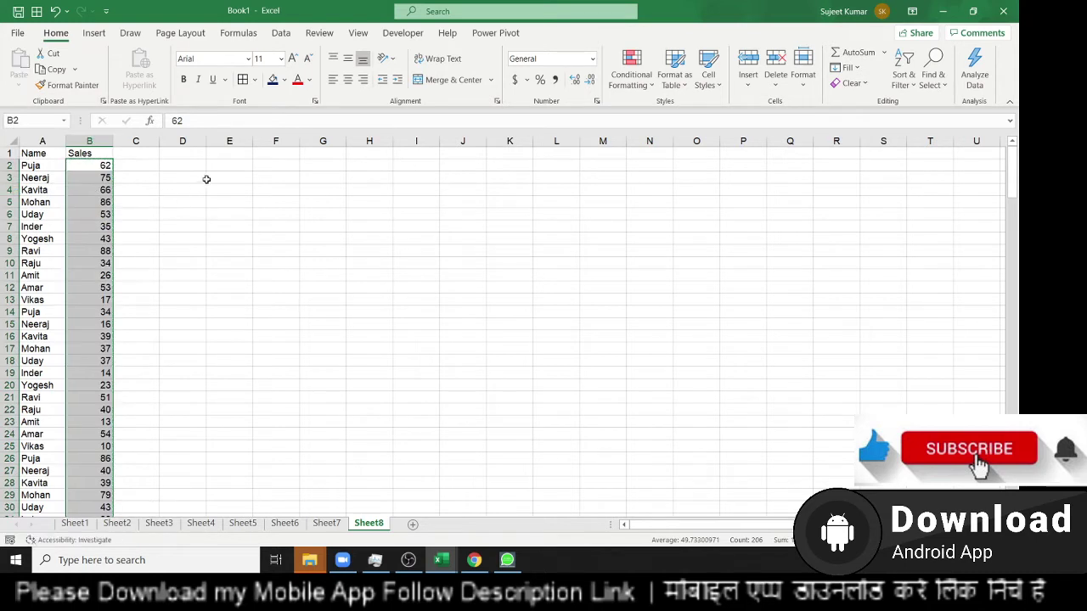
left_click(206, 178)
- Type Puja in E3 and enter =VLOOKUP(E3,A:B,2,0) in F3, returning 62
type("Puja")
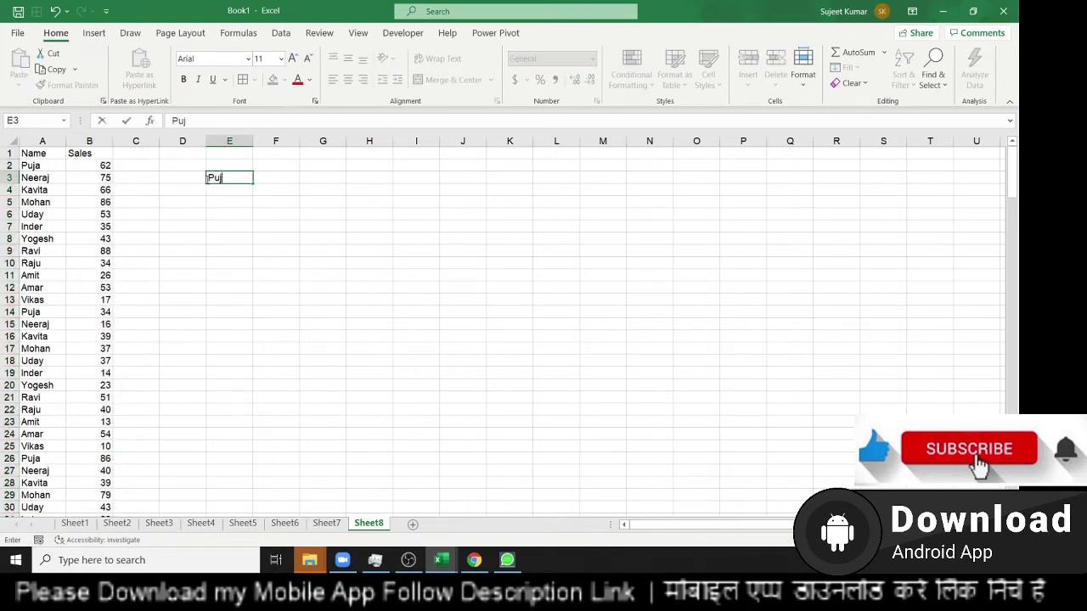
key("Tab")
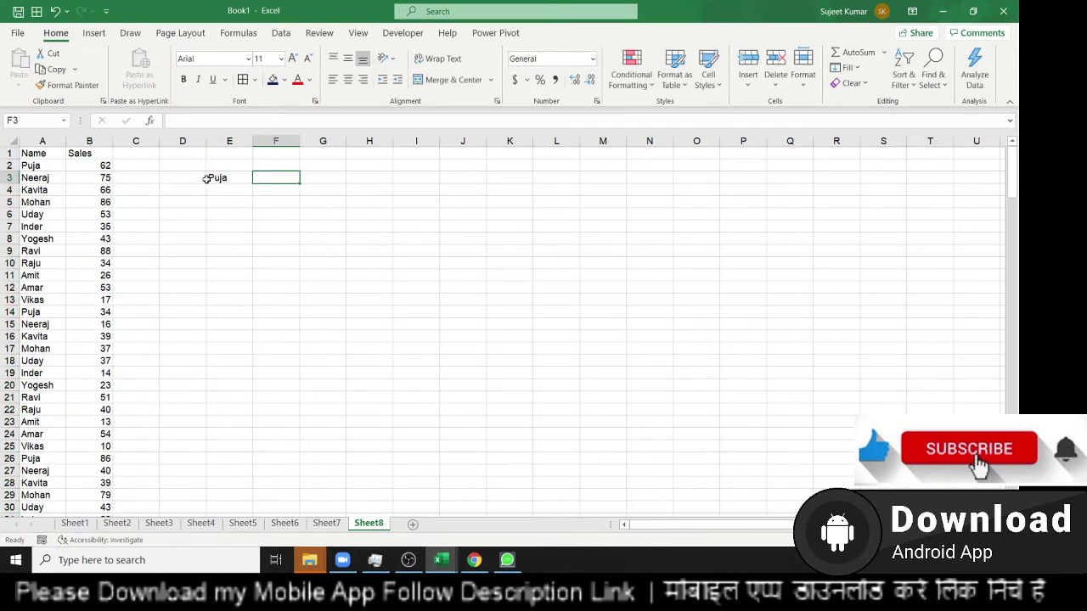
type("=vl")
key("Tab")
left_click(207, 178)
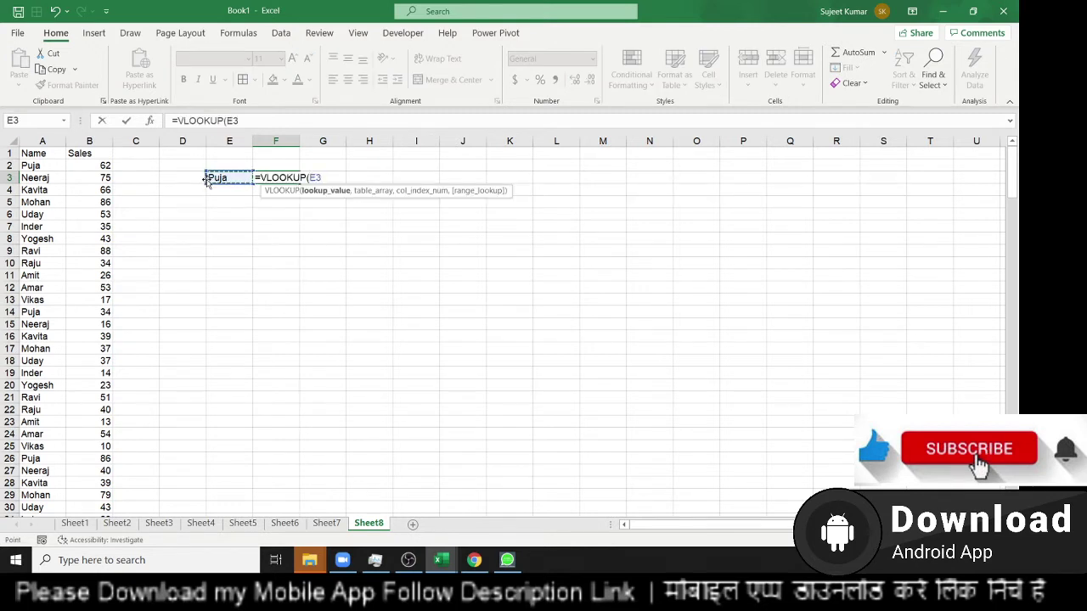
type(",")
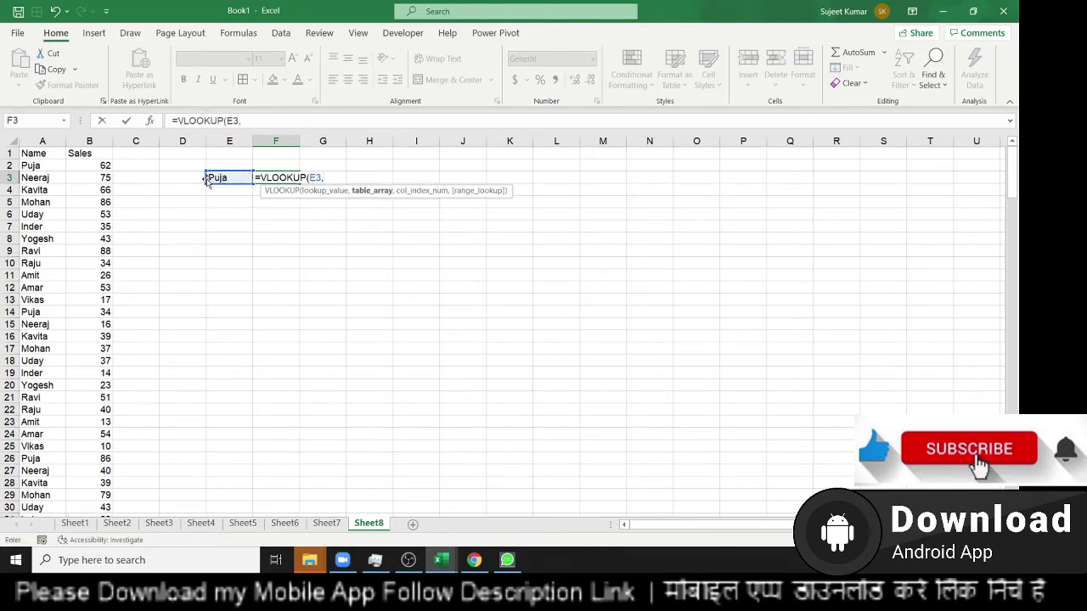
left_click(62, 141)
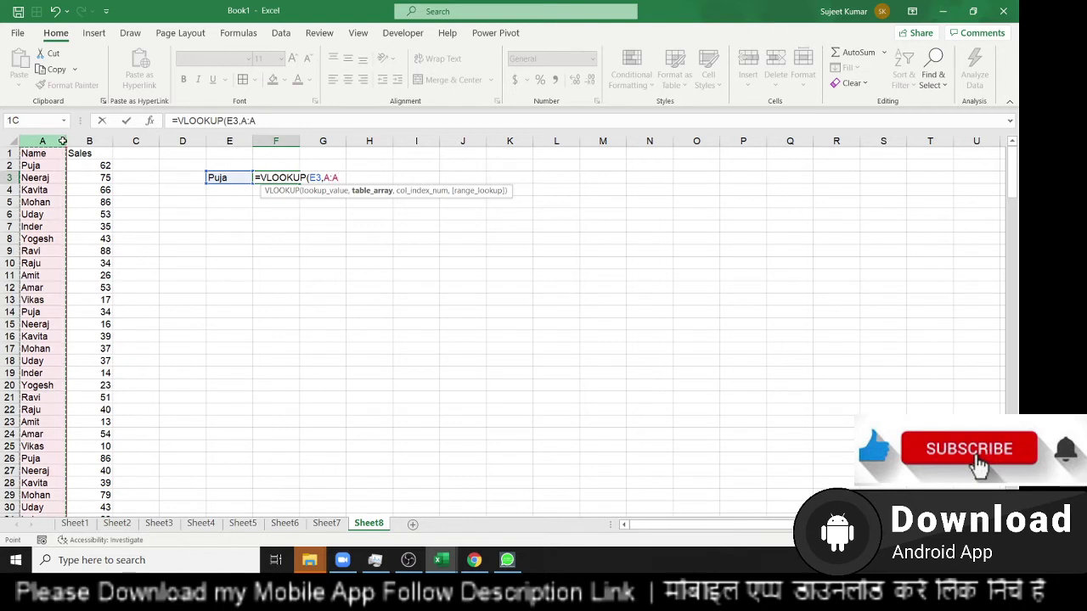
left_click_drag(62, 141, 89, 141)
type(",")
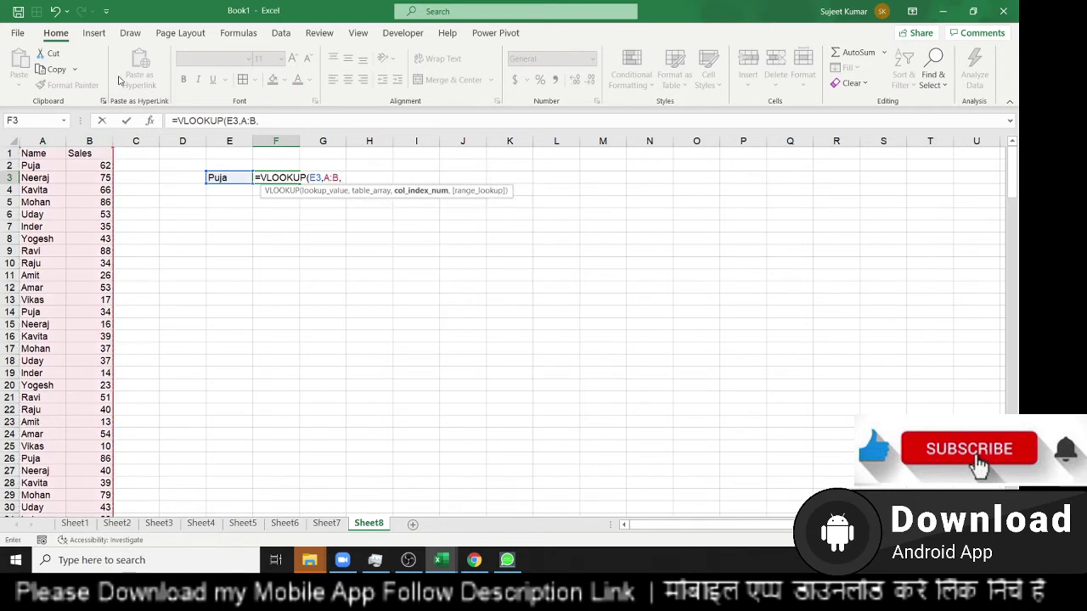
type("2,0")
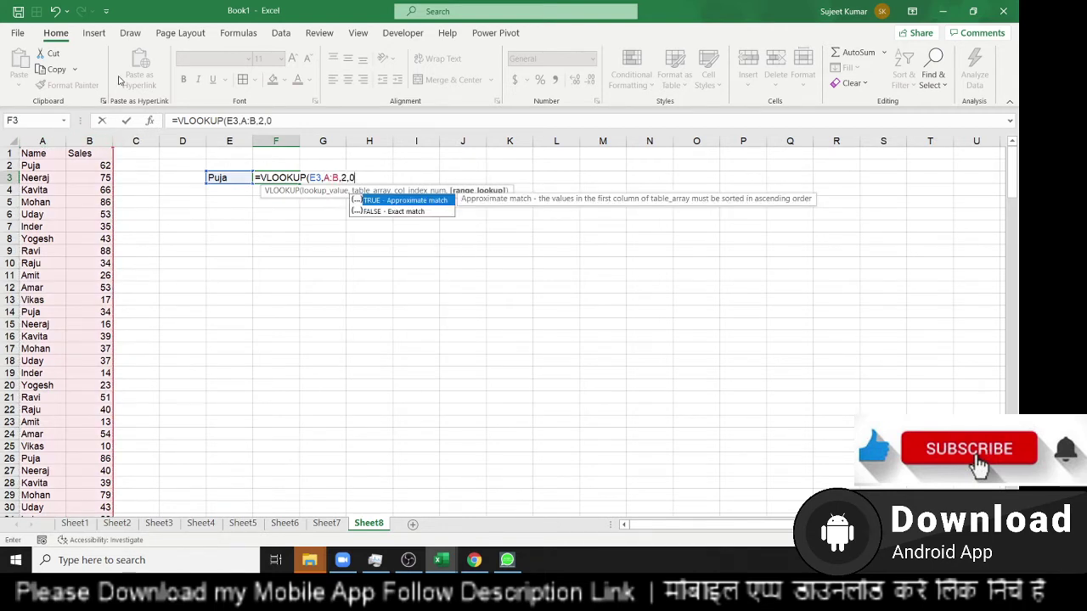
type(")")
key("Return")
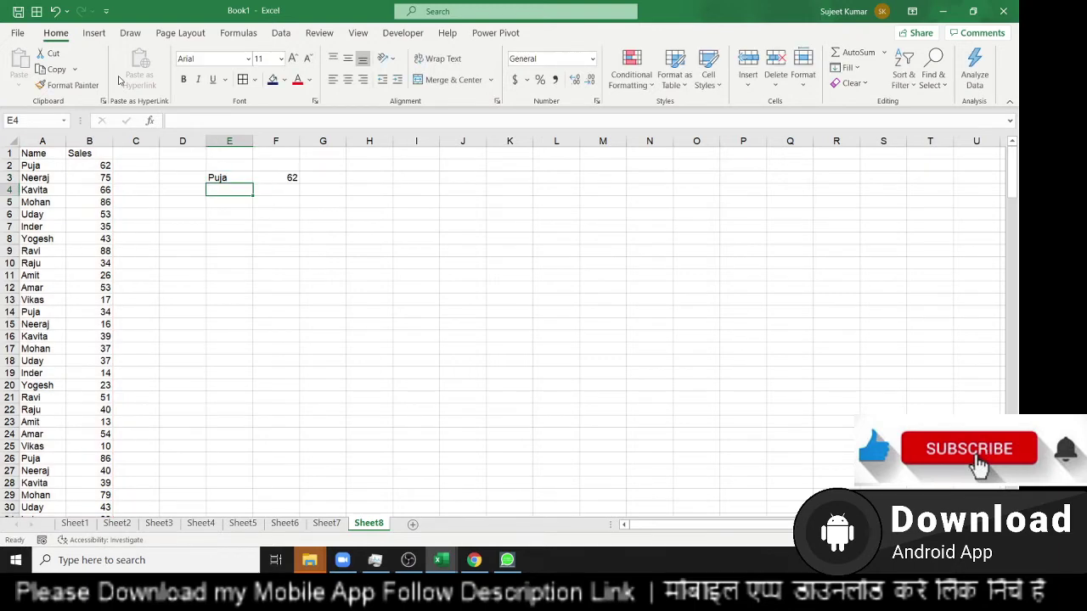
- Recheck the lookup formula in F3, then return toward cell A1
key("Up")
key("Right")
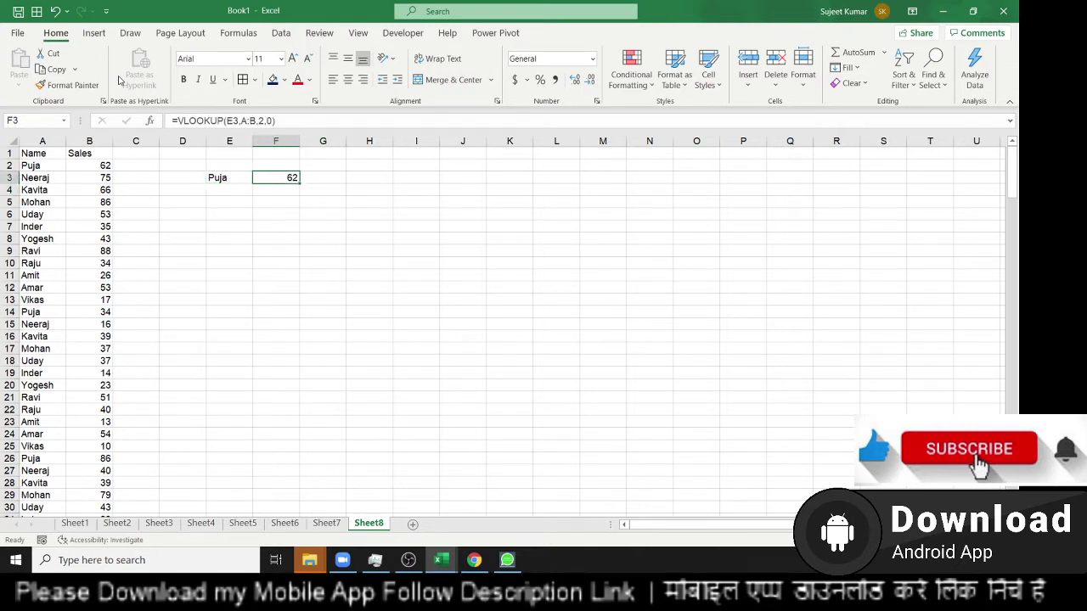
key("Left")
key("Left")
key("Left")
key("Up")
key("Left")
key("Left")
- Turn on AutoFilter, filter Name to only Puja, and select her sales figures
key("Up")
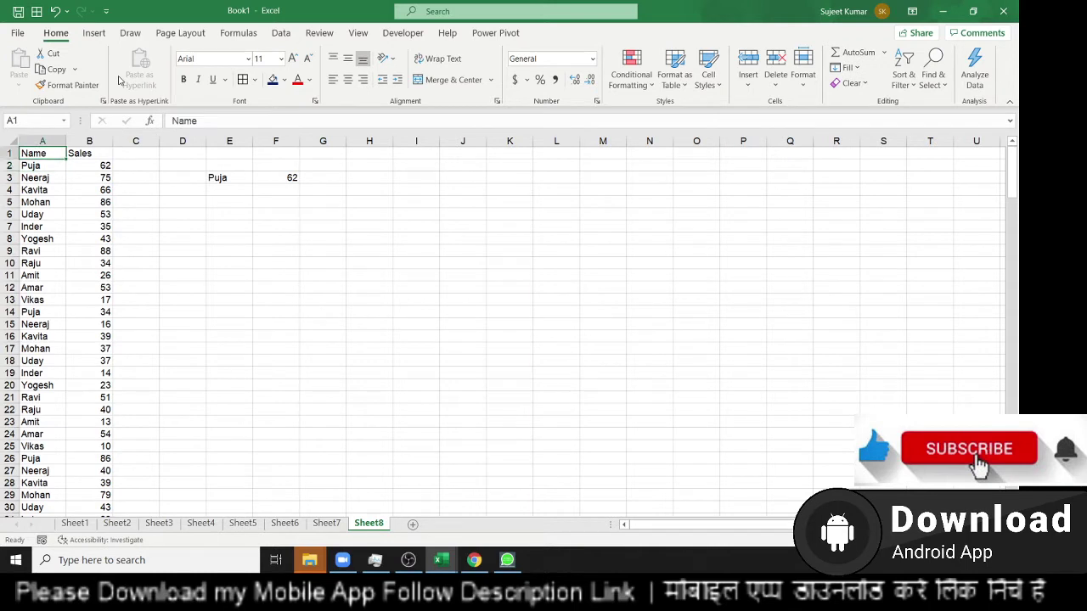
key("ctrl+shift+l")
left_click(107, 164)
left_click(106, 153)
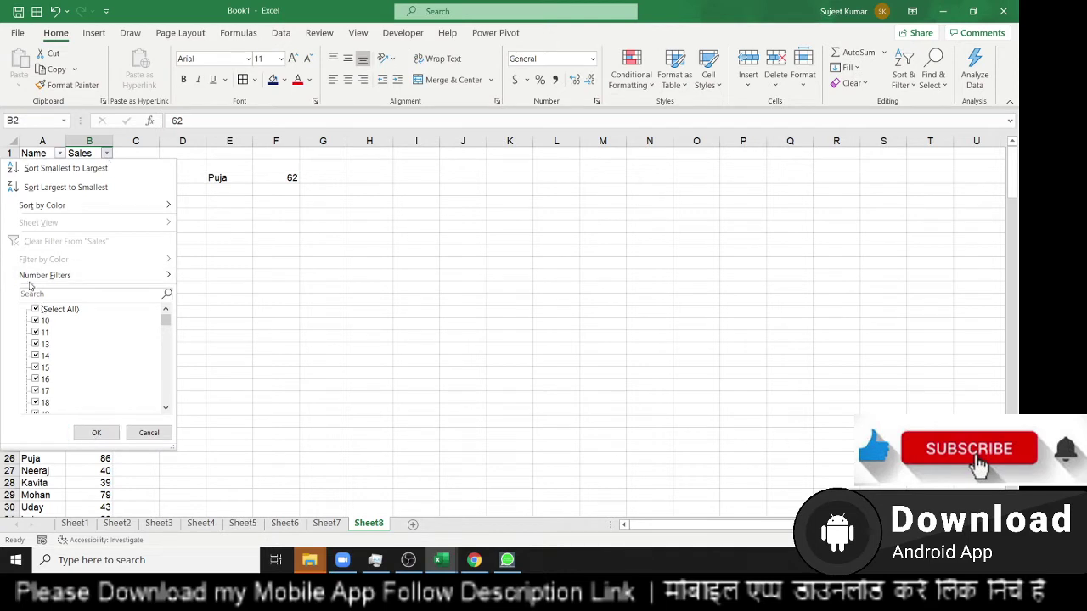
key("Escape")
left_click(60, 153)
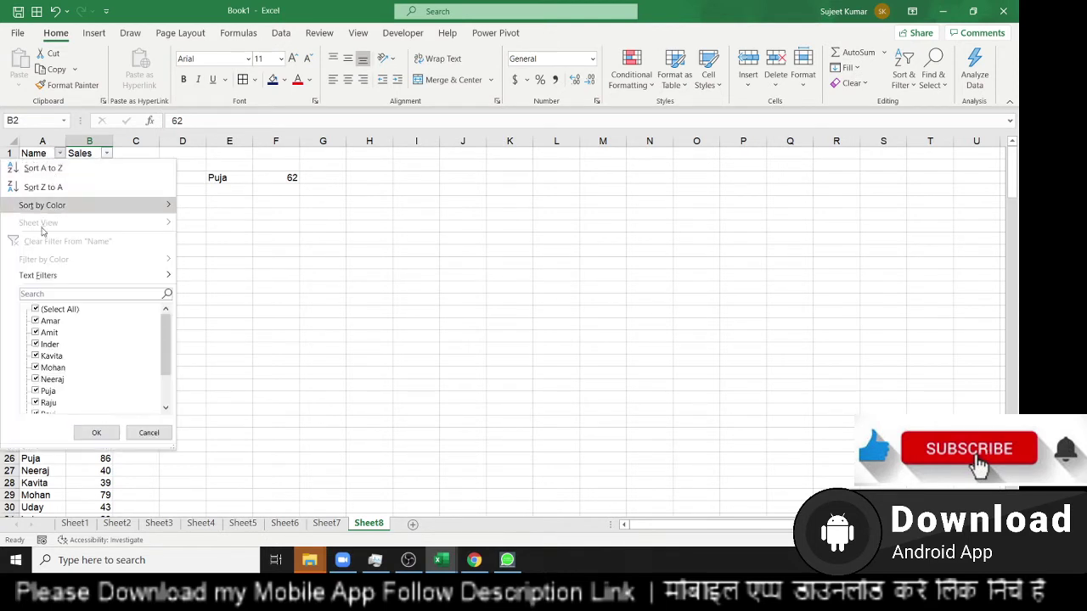
left_click(36, 309)
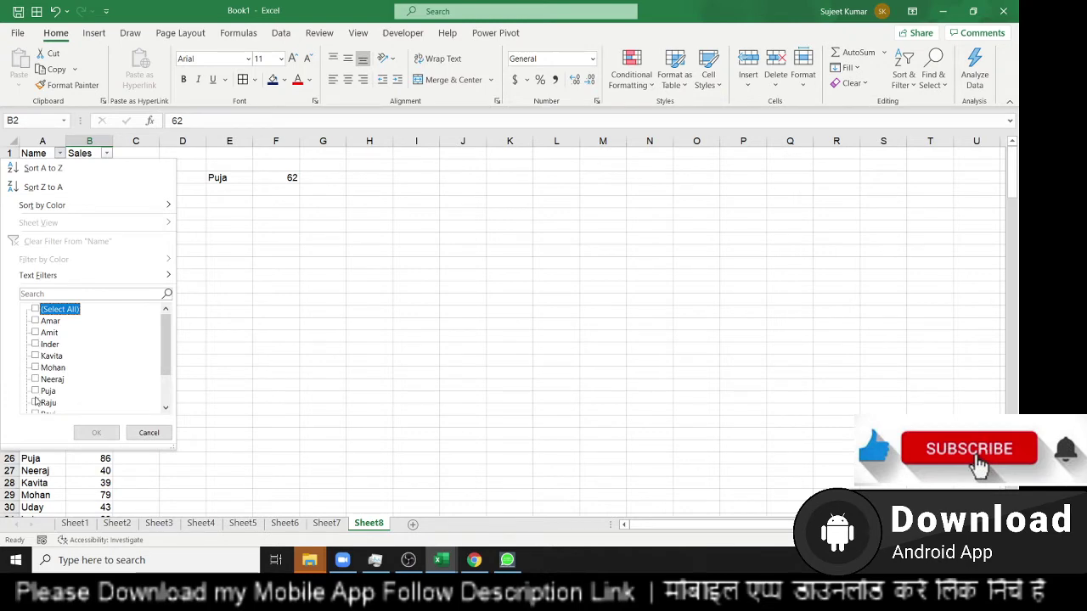
left_click(36, 391)
left_click(94, 432)
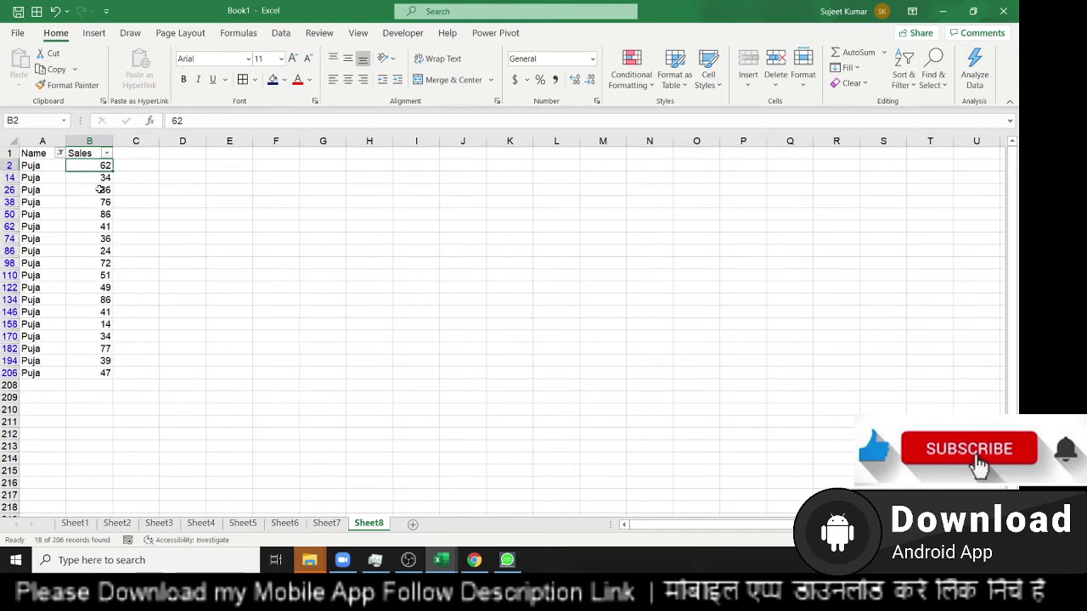
left_click_drag(100, 165, 100, 373)
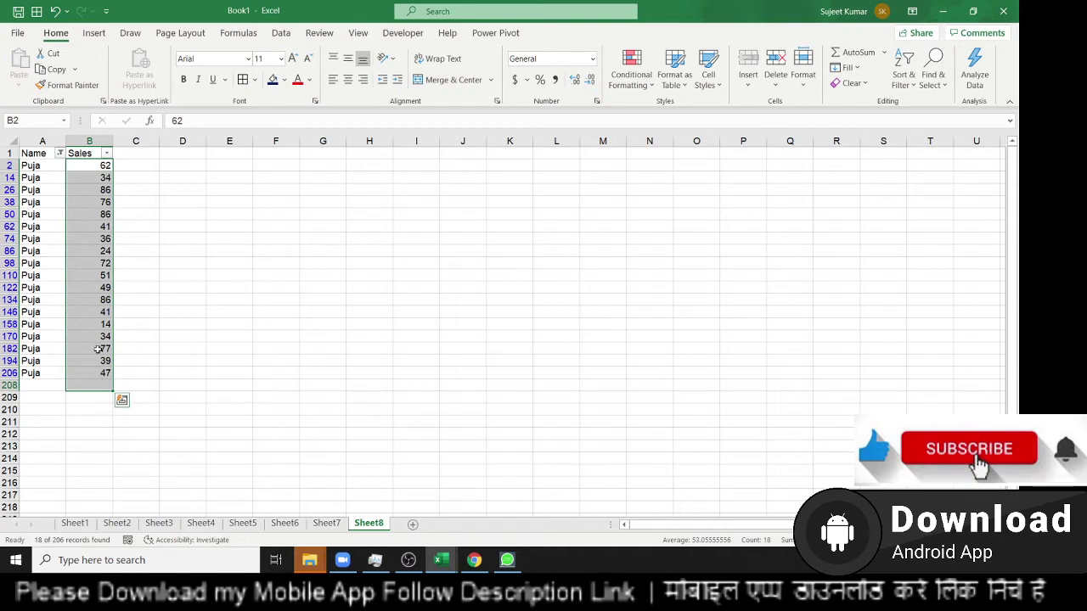
- Remove the filter and start typing 62,86 into cell F3
key("ctrl+shift+l")
key("Right")
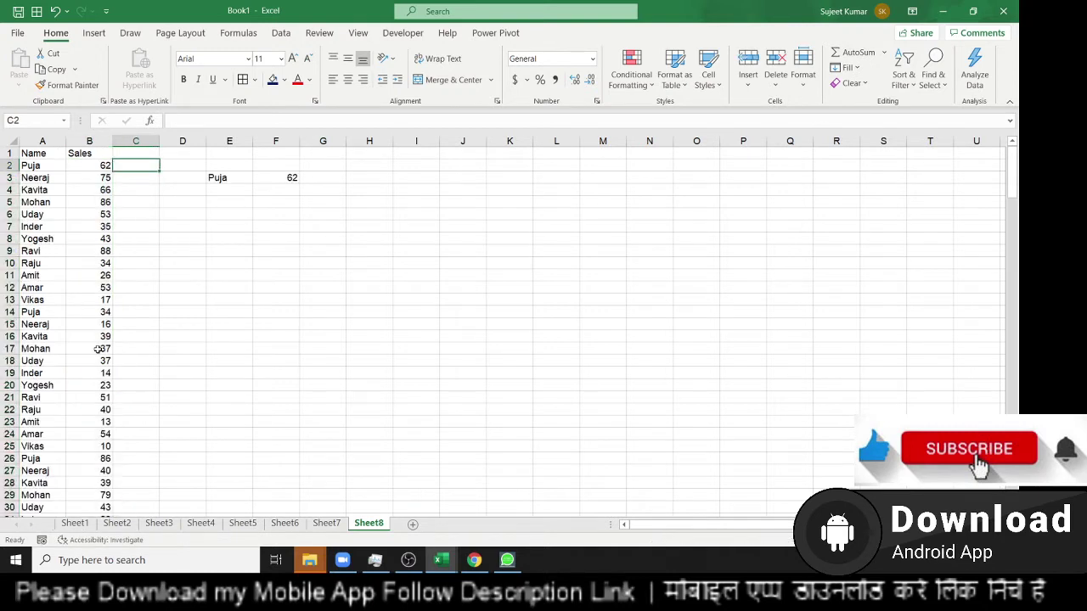
key("Right")
key("Right")
key("Right")
key("Right")
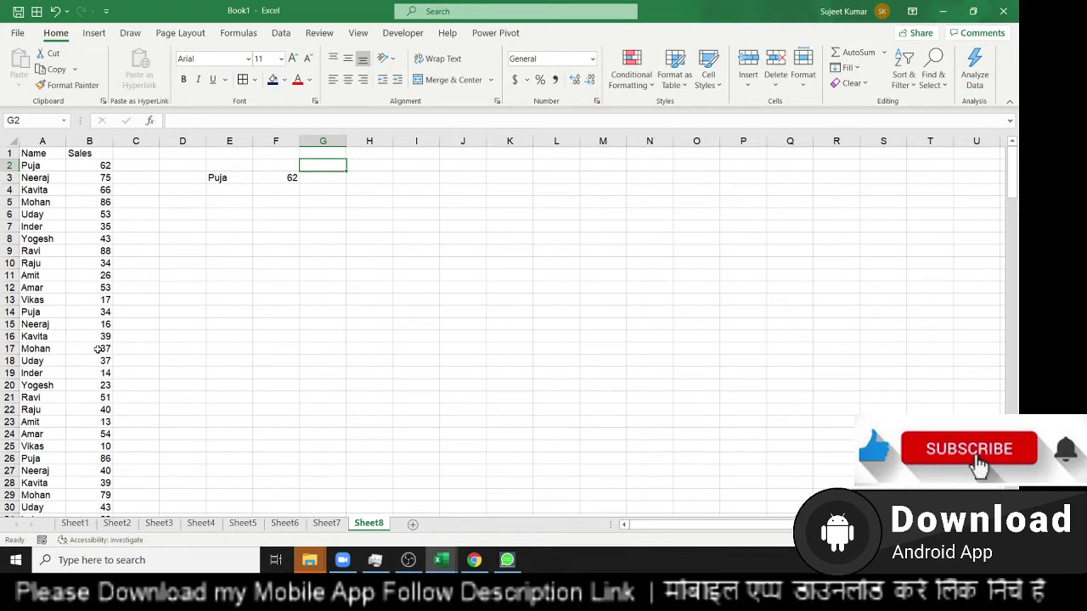
key("Down")
key("Left")
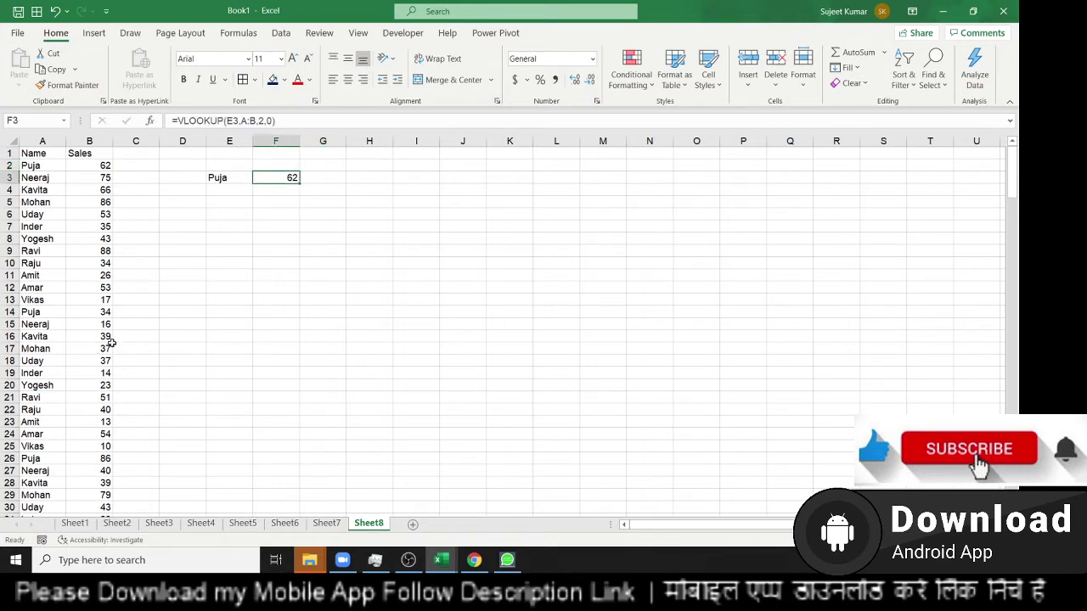
type("6")
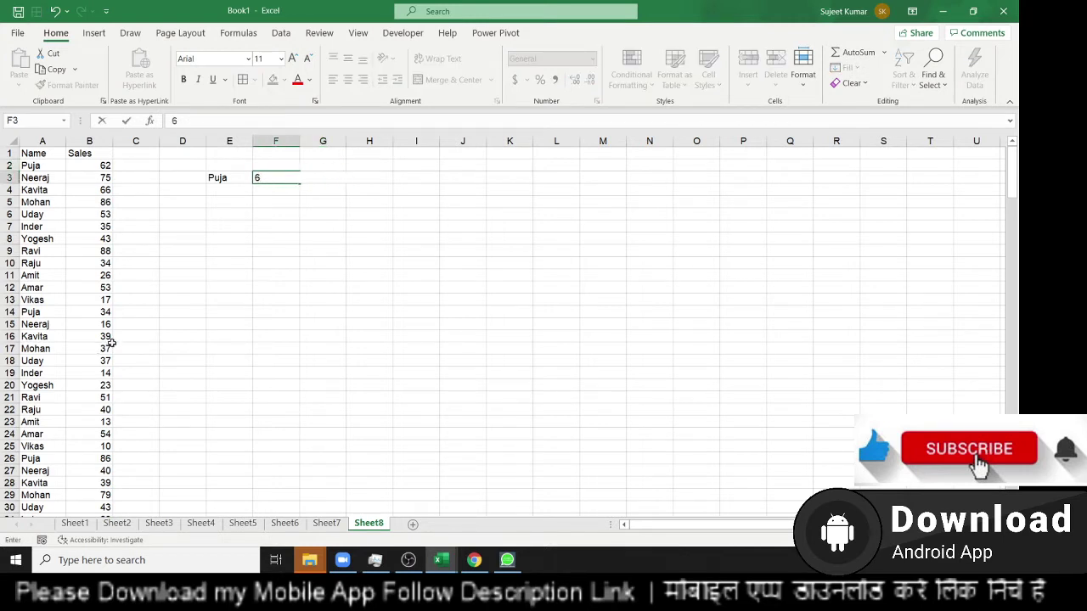
type("2,")
type("86")
- Cancel the F3 edit and delete its VLOOKUP formula
key("Escape")
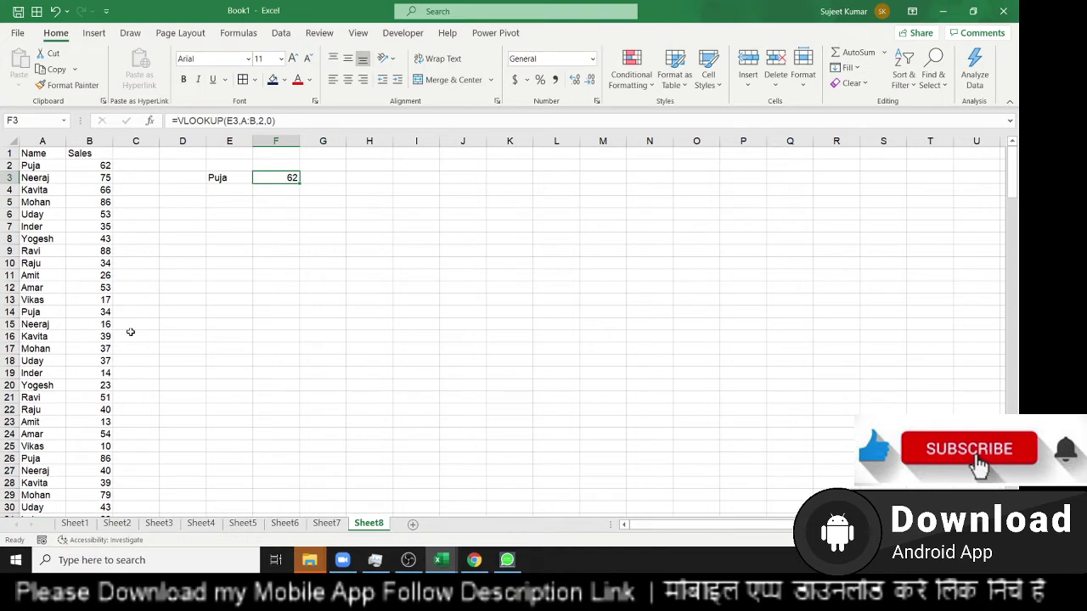
key("Delete")
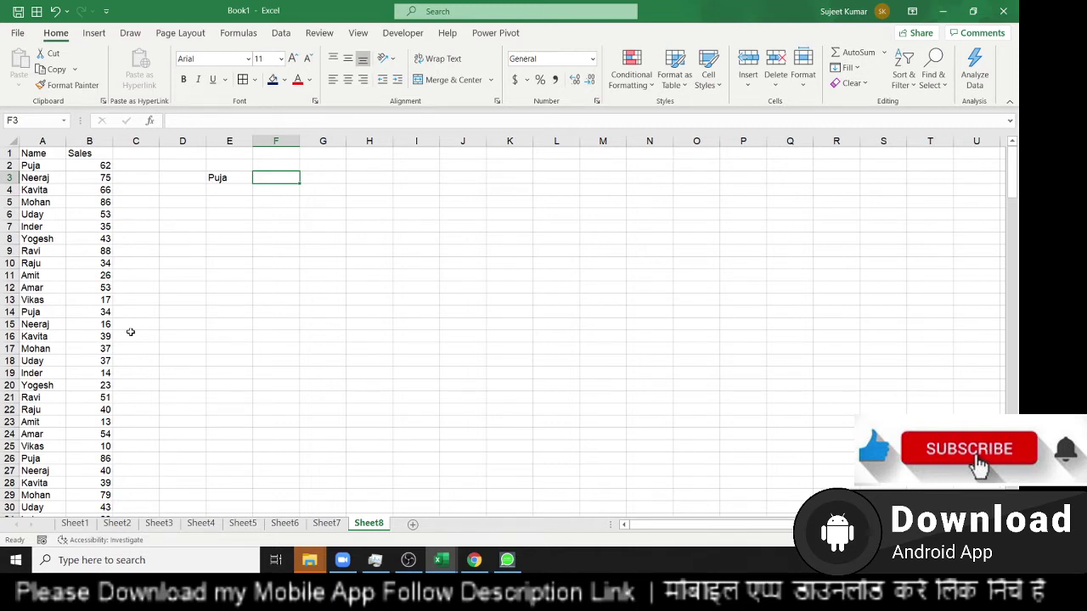
- Start =TEXTJOIN in F3 with a "," delimiter and TRUE for ignore_empty
type("=te")
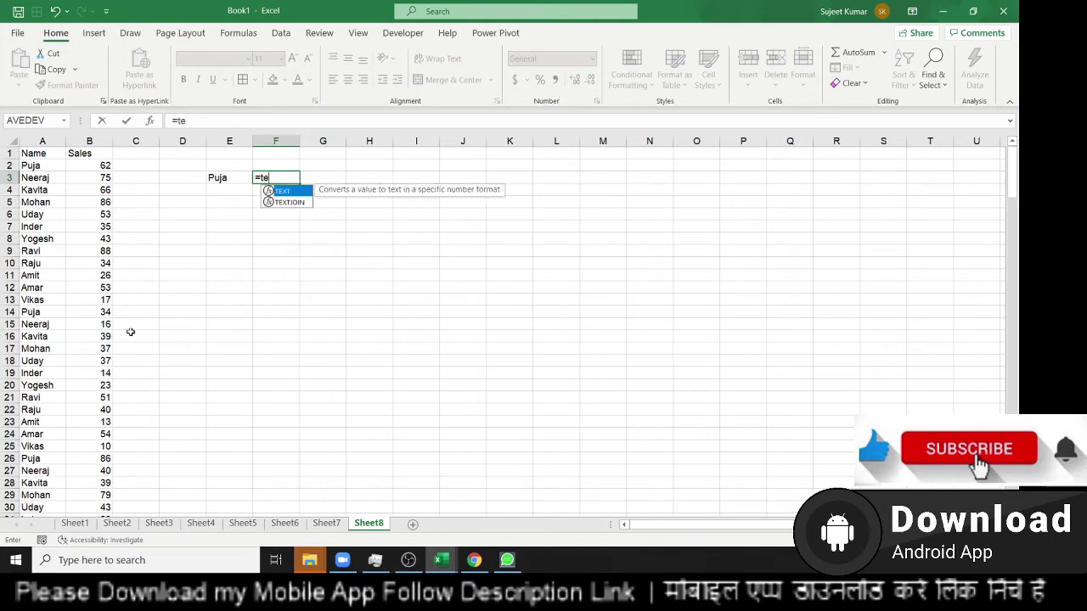
key("Down")
key("Tab")
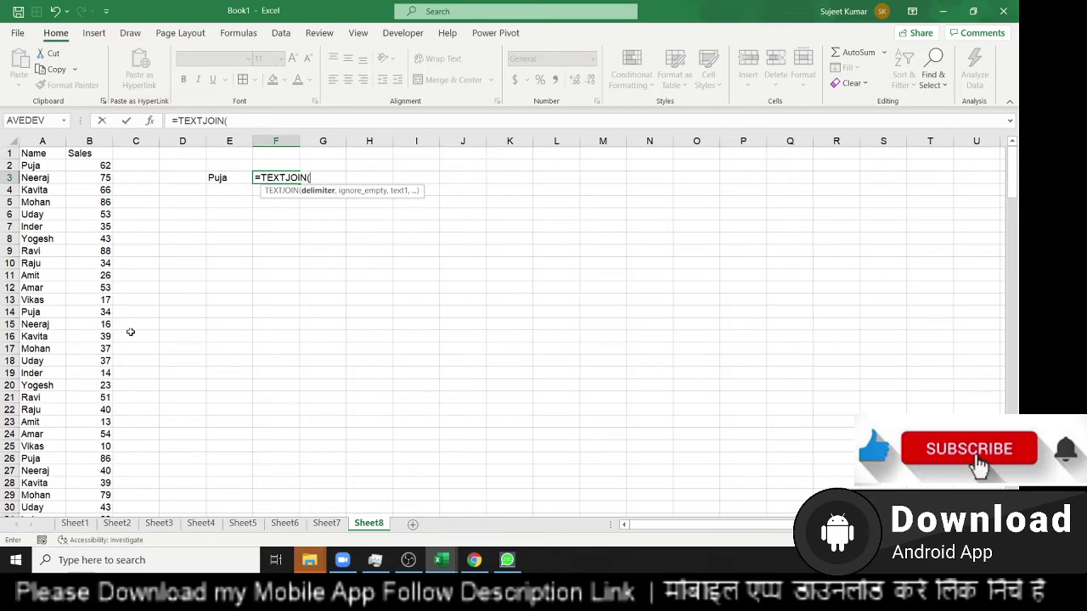
type("\",")
type("\"")
type(",")
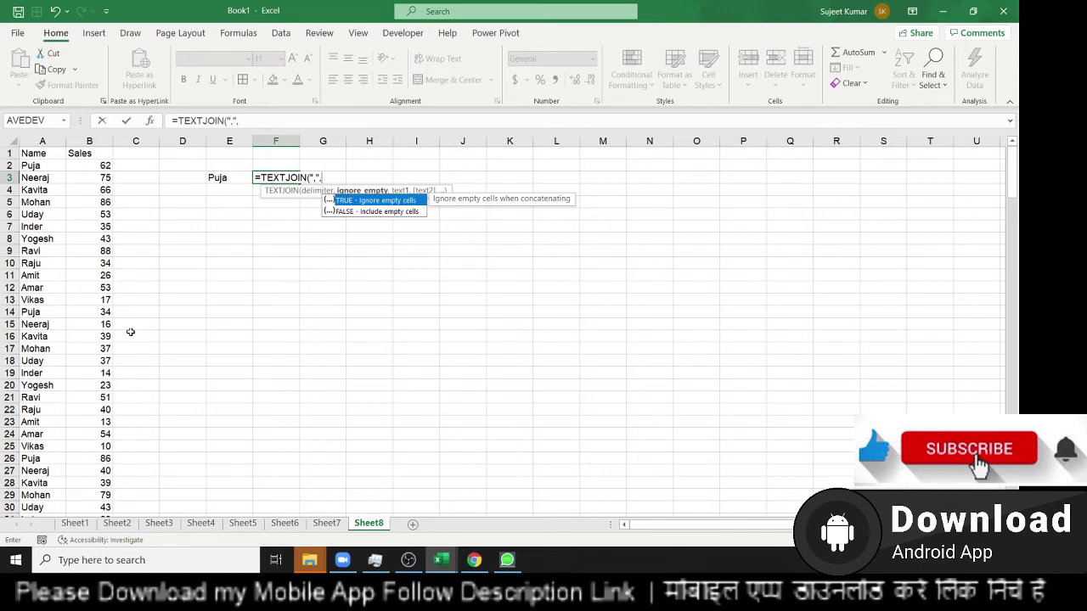
key("Tab")
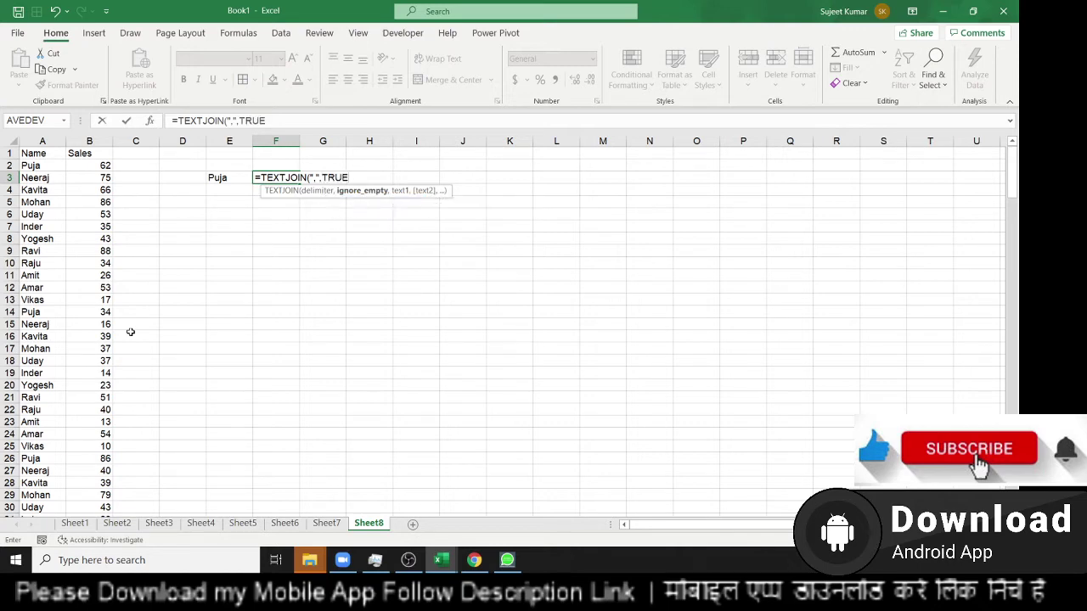
type(",")
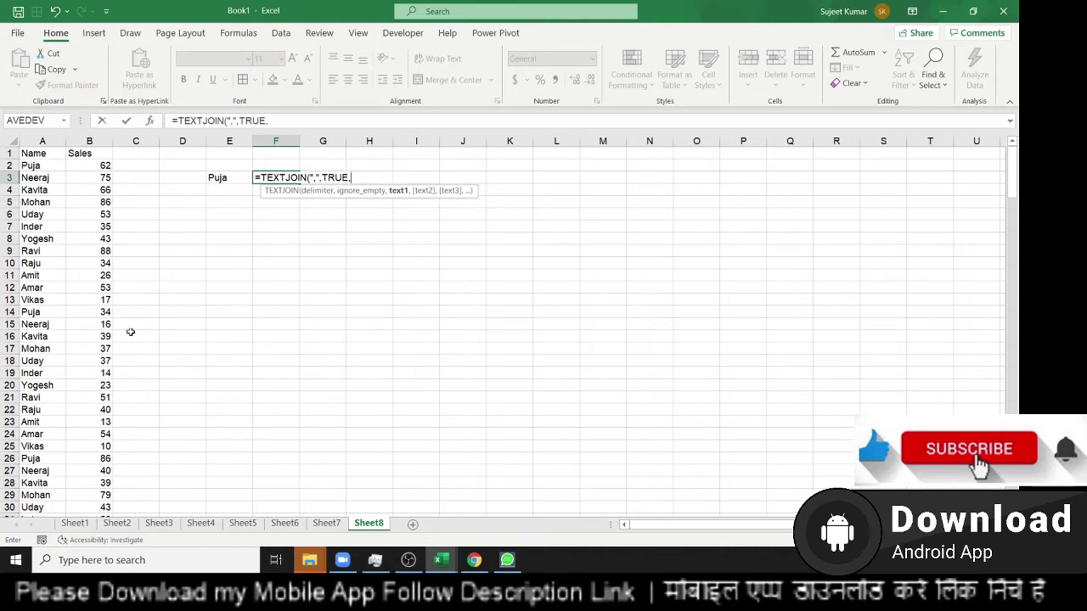
- Nest an IF with the condition A2:A207=E3 inside TEXTJOIN
key("Left")
key("Left")
key("Left")
key("Left")
key("Left")
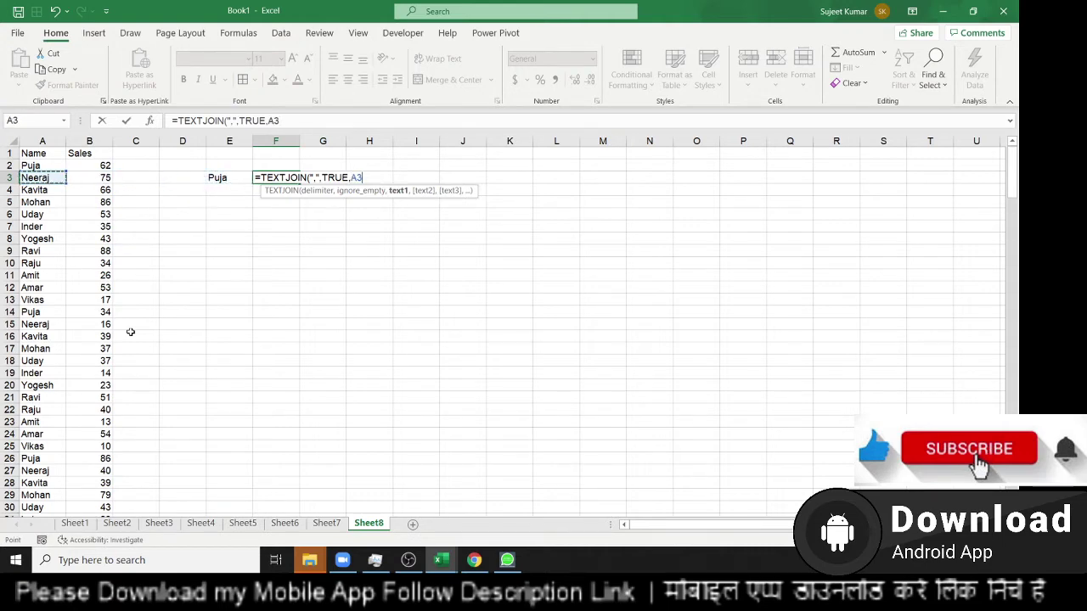
key("BackSpace")
key("BackSpace")
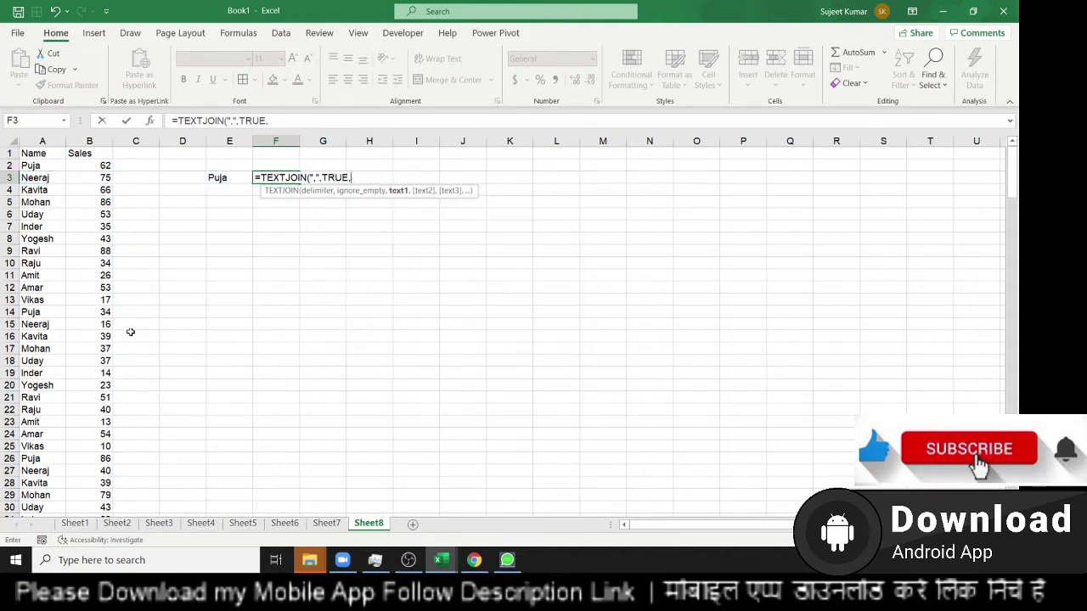
type("if")
key("Tab")
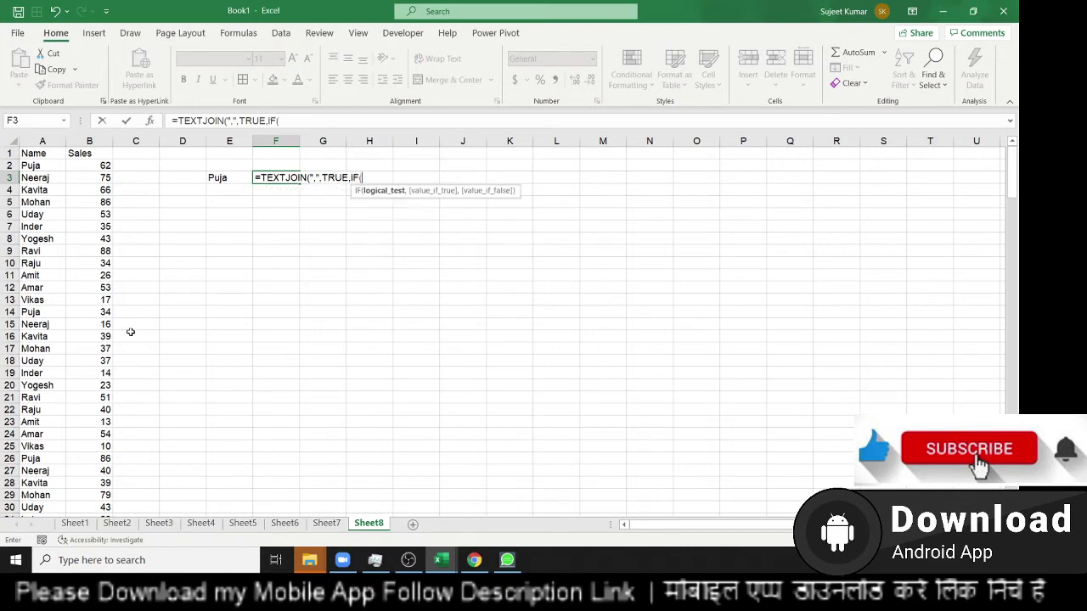
key("Left")
key("Left")
key("Left")
key("Left")
key("Up")
key("Left")
key("ctrl+shift+Down")
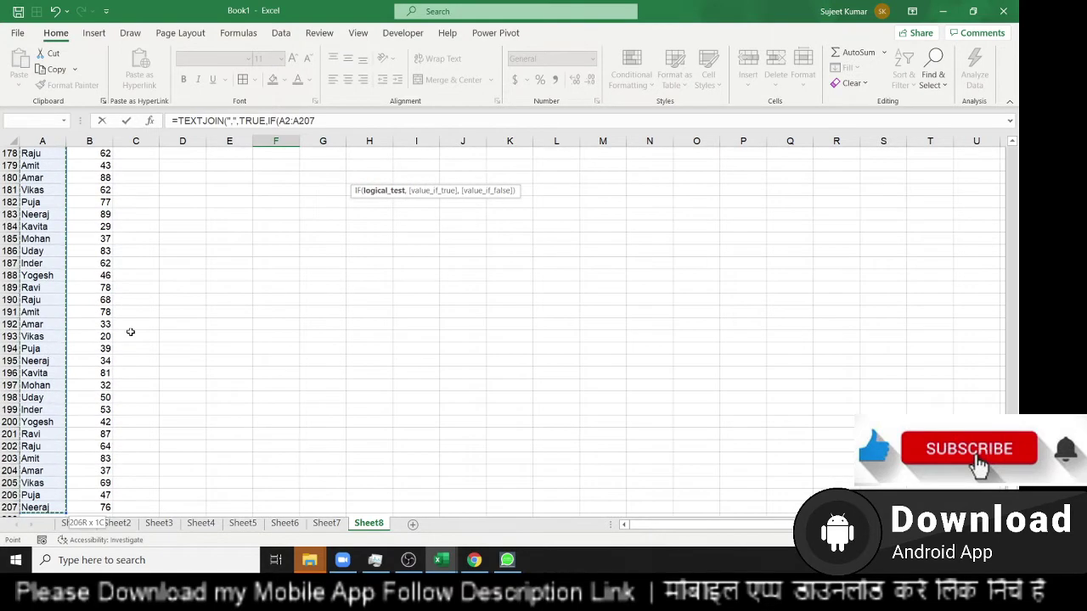
type("=")
key("Left")
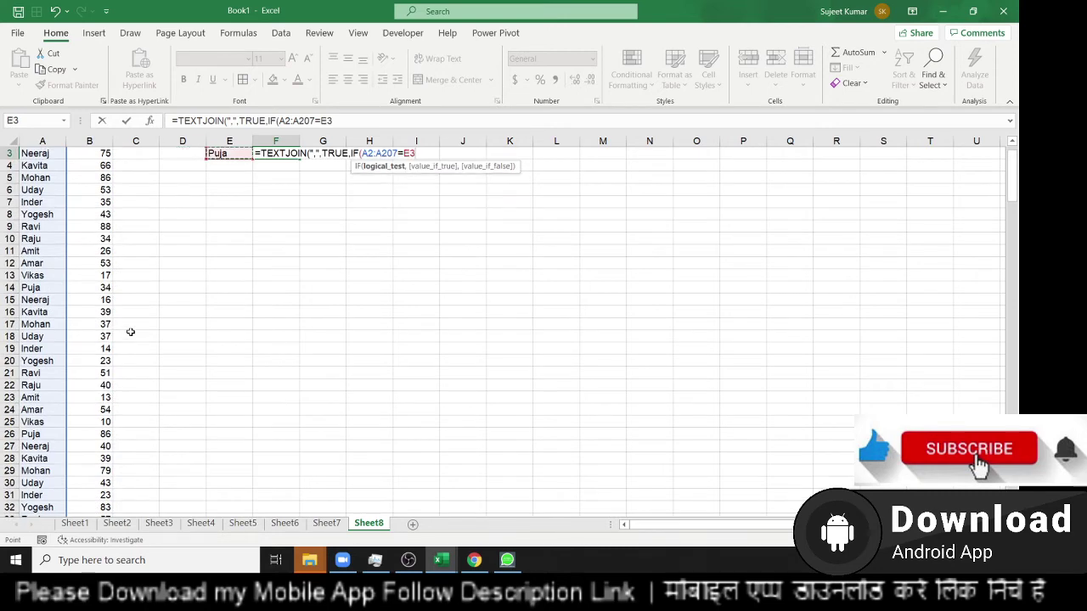
- Use B2:B207 as the IF result and "" as the fallback, closing the formula
type(",")
key("Left")
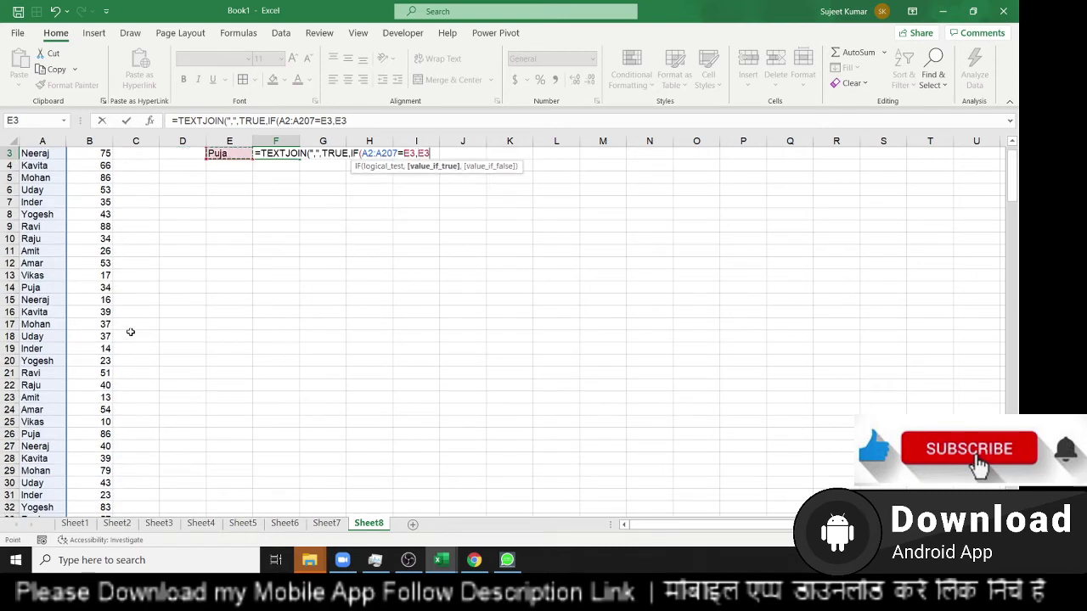
key("Left")
key("Left")
key("Left")
key("Right")
key("Up")
key("Up")
key("Down")
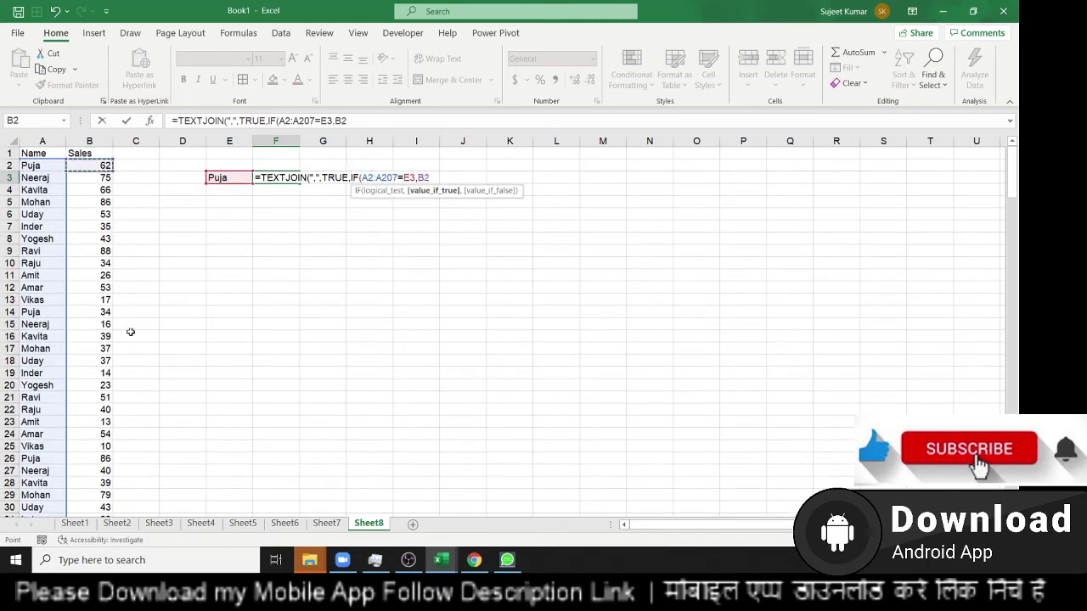
key("ctrl+shift+Down")
type(":B207,")
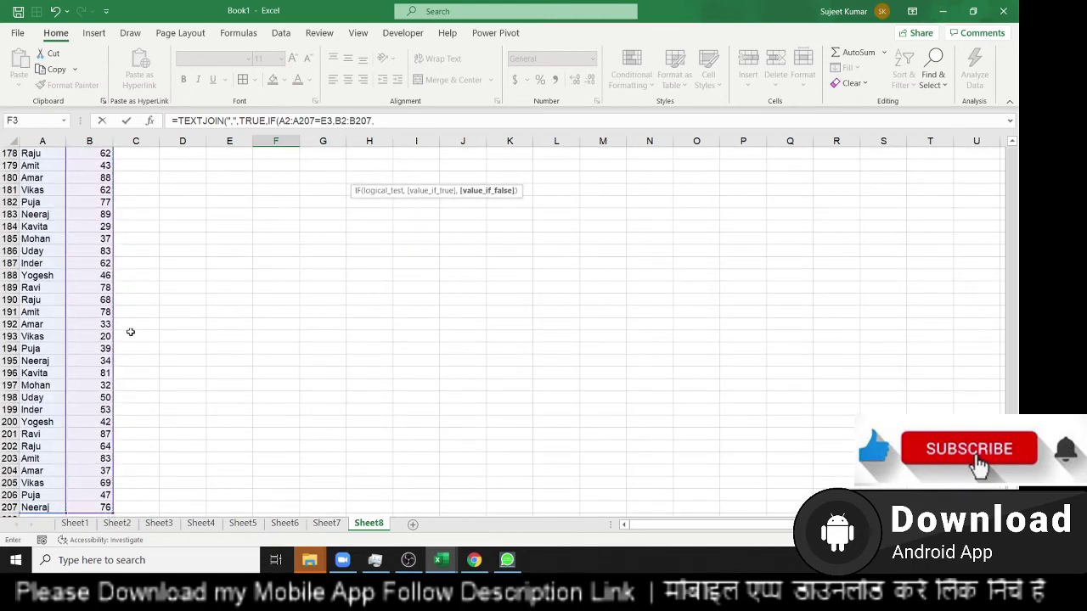
type("\"\")")
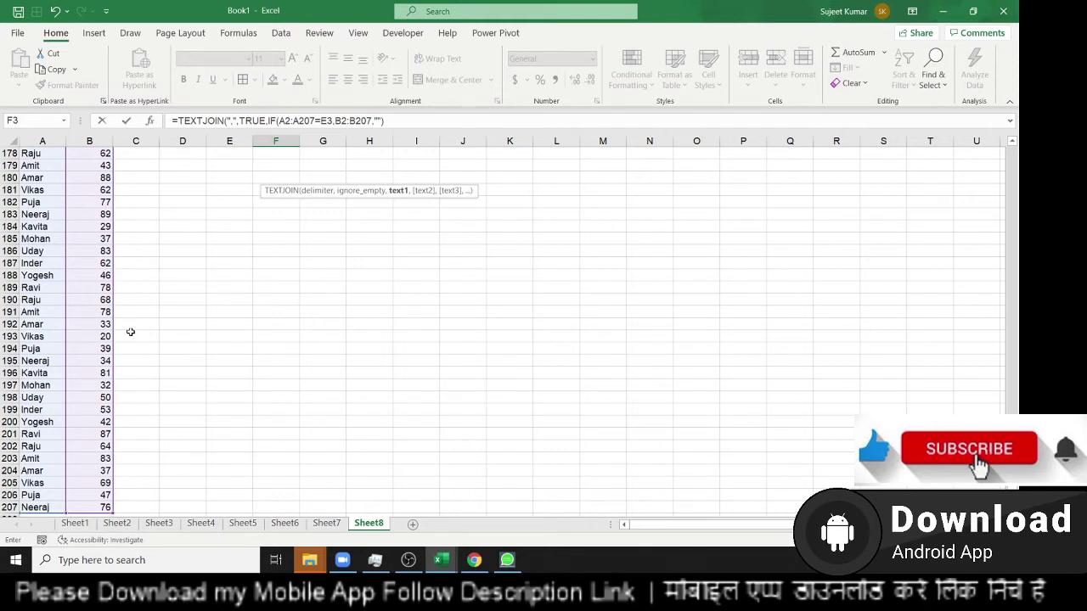
key("Return")
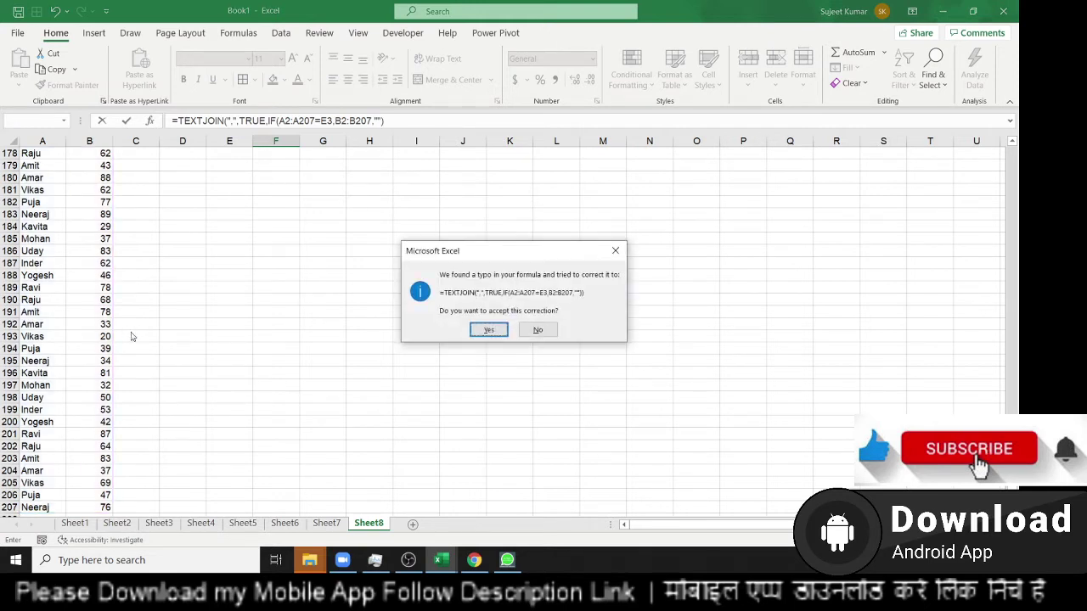
key("Return")
scroll(128, 332, "up", 1)
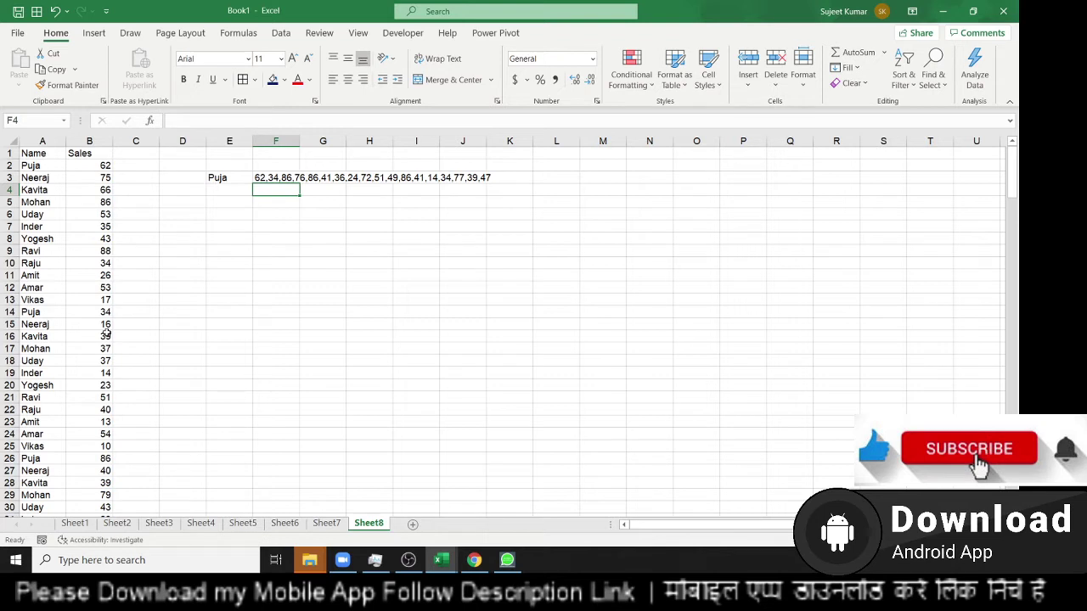
key("Up")
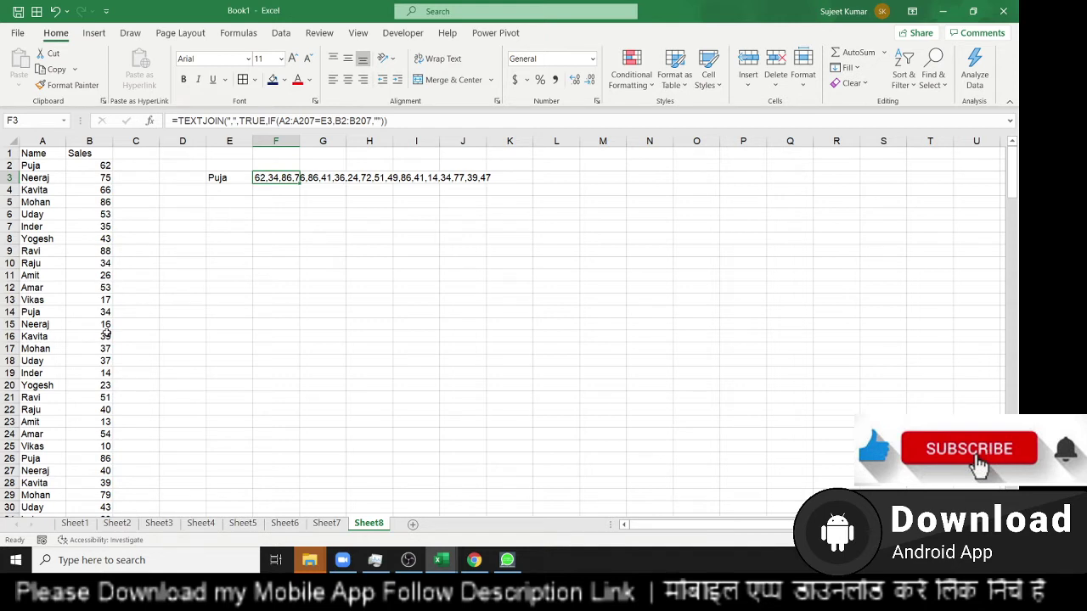
key("Return")
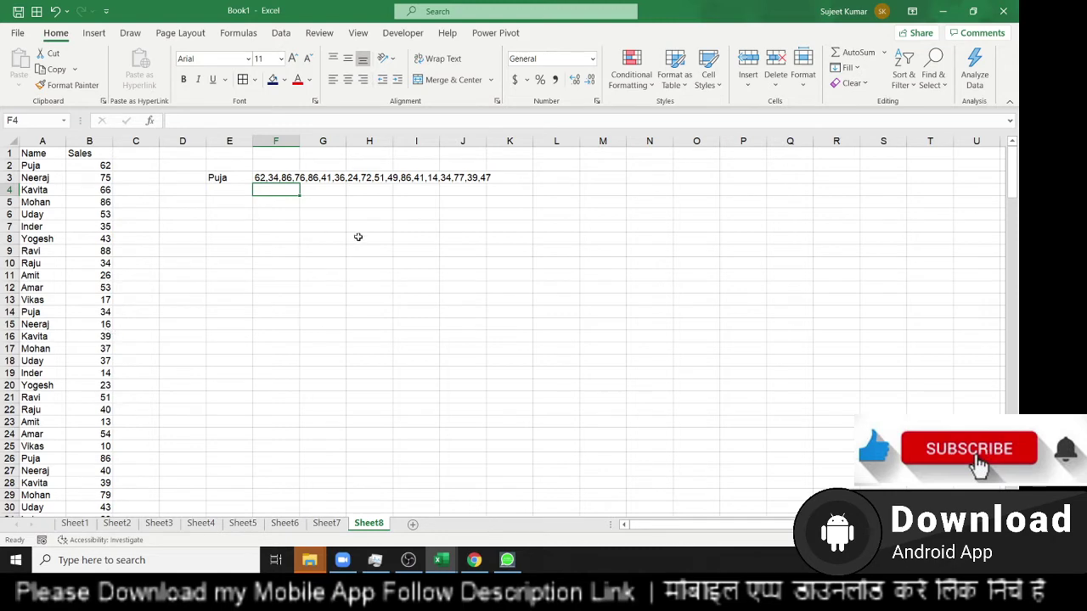
- Open the Visual Basic editor from the Developer tab
left_click(402, 32)
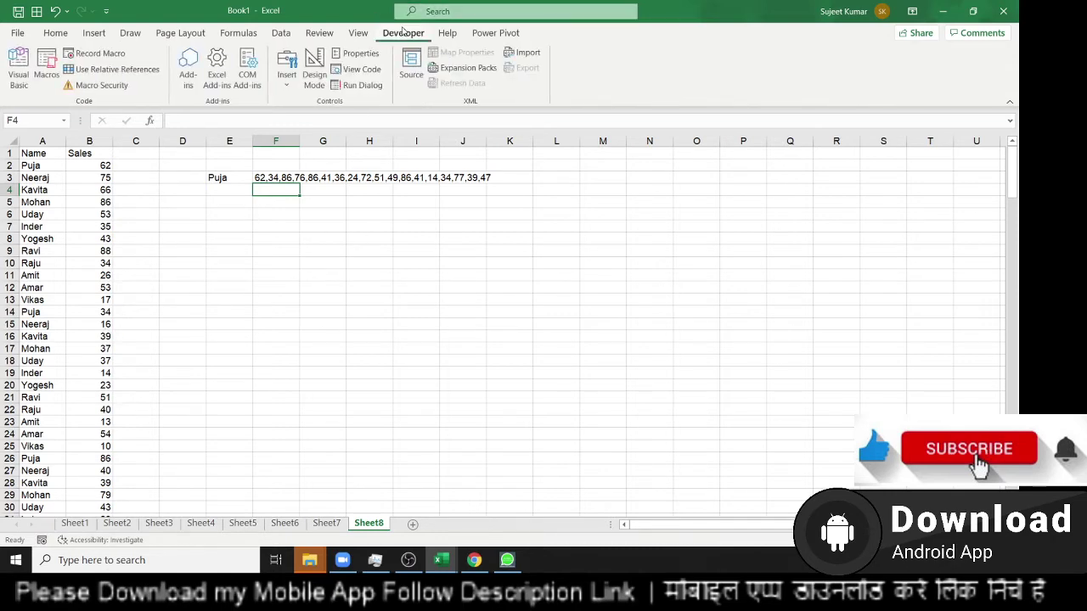
left_click(20, 68)
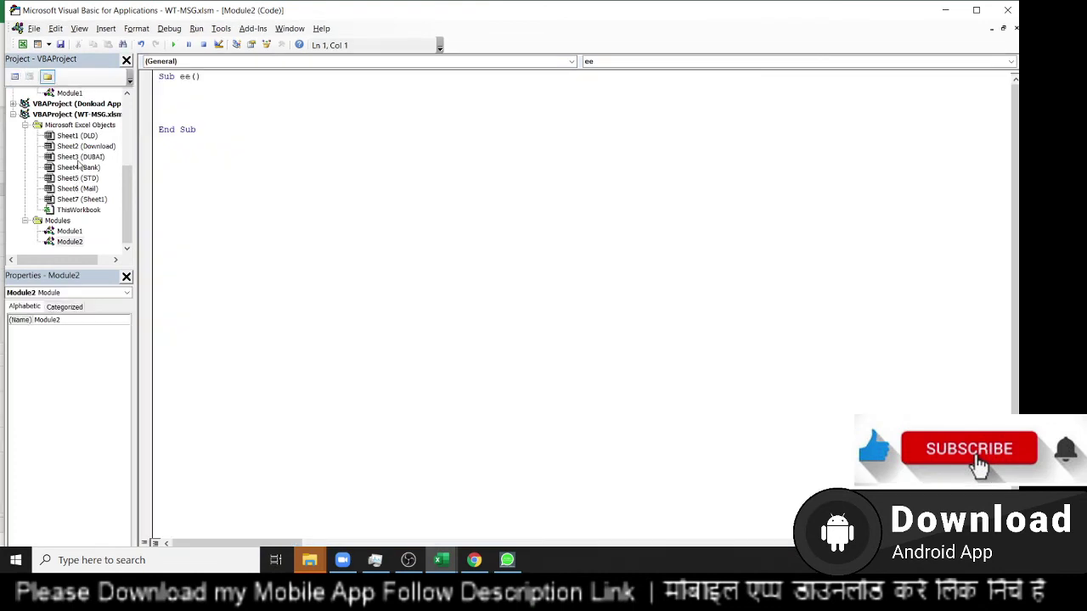
scroll(79, 161, "up", 3)
key("alt+F11")
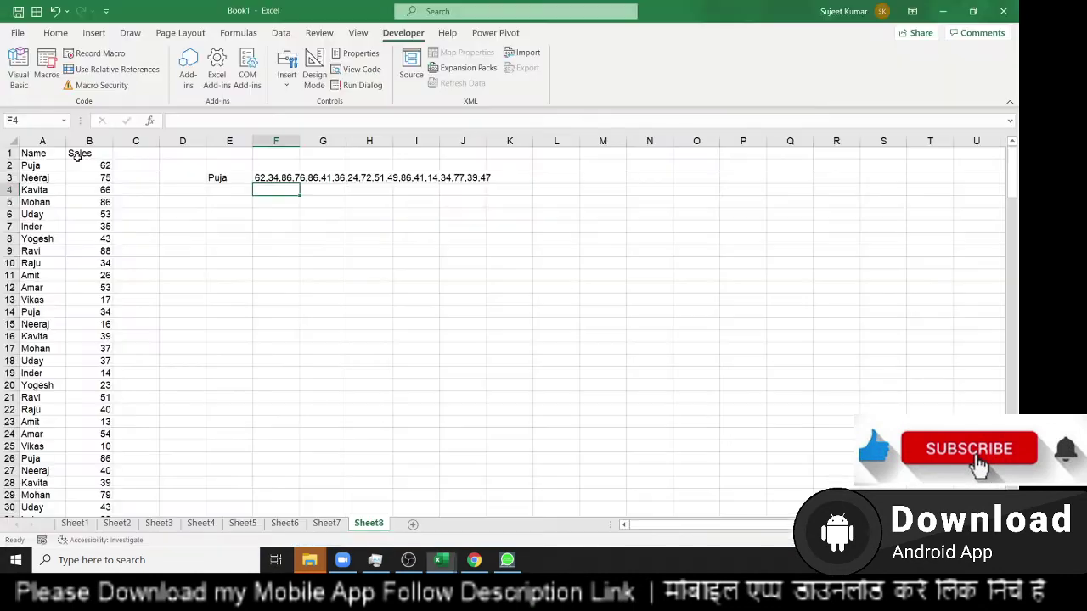
key("alt+F11")
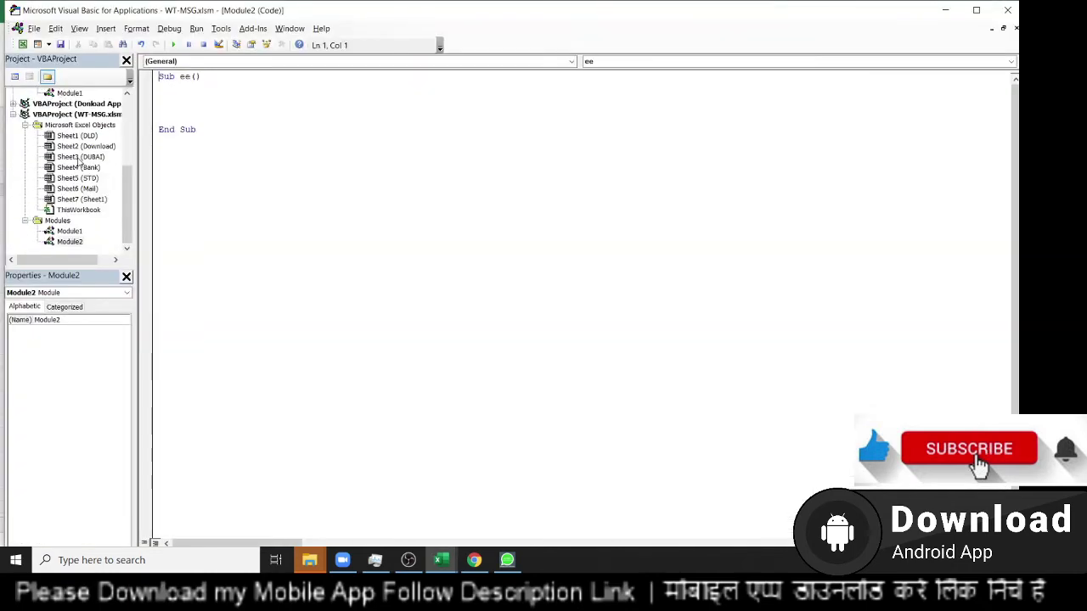
scroll(81, 188, "up", 1)
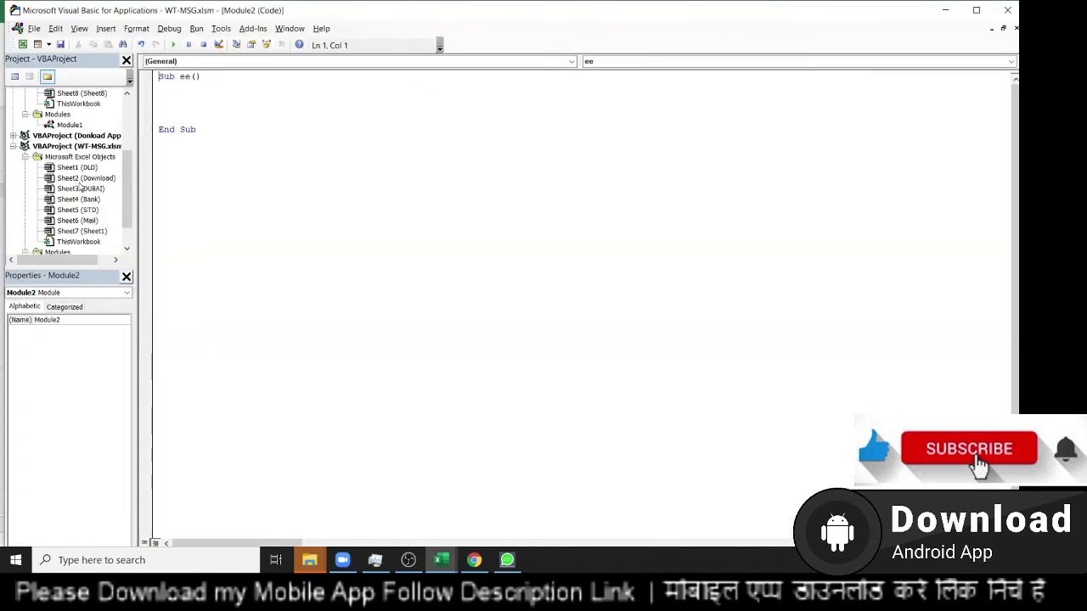
scroll(81, 188, "up", 2)
scroll(80, 170, "up", 2)
- Open Book1's Module1 and select all of the old rempass macro code
left_click(81, 137)
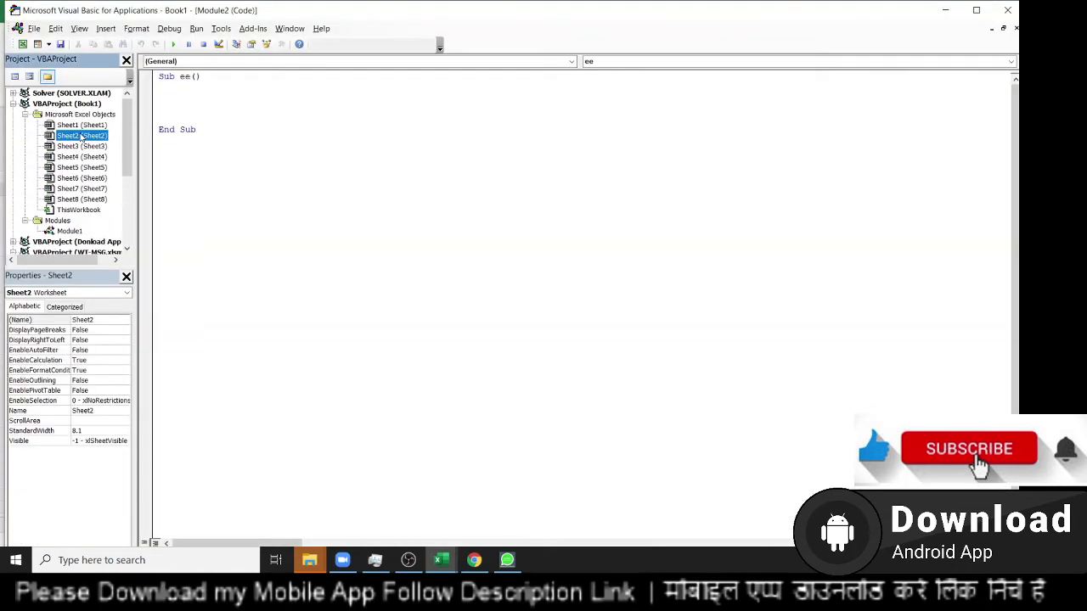
double_click(81, 232)
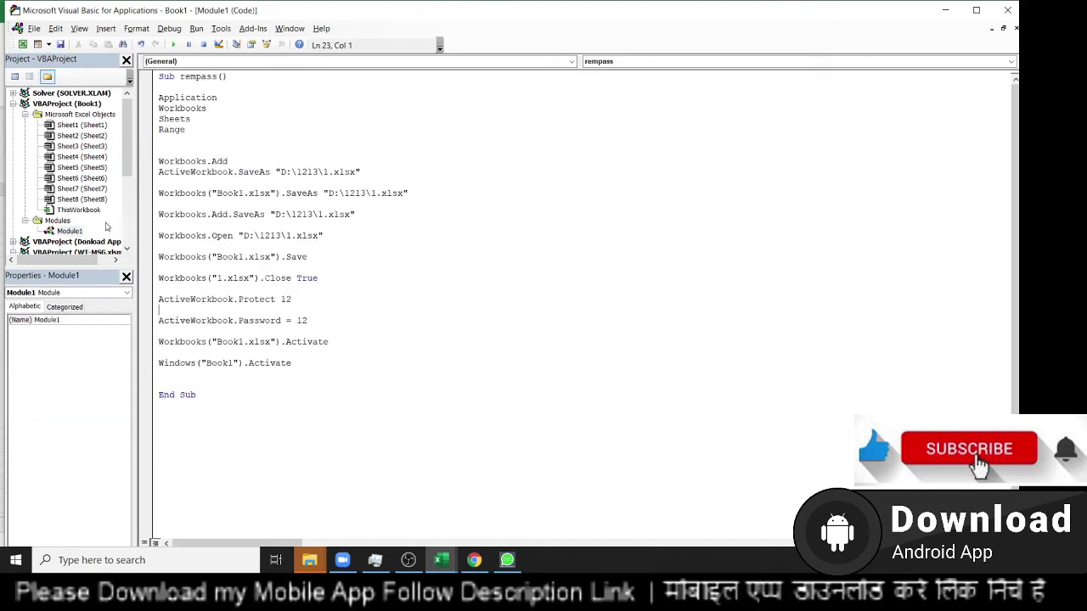
left_click_drag(259, 435, 96, 75)
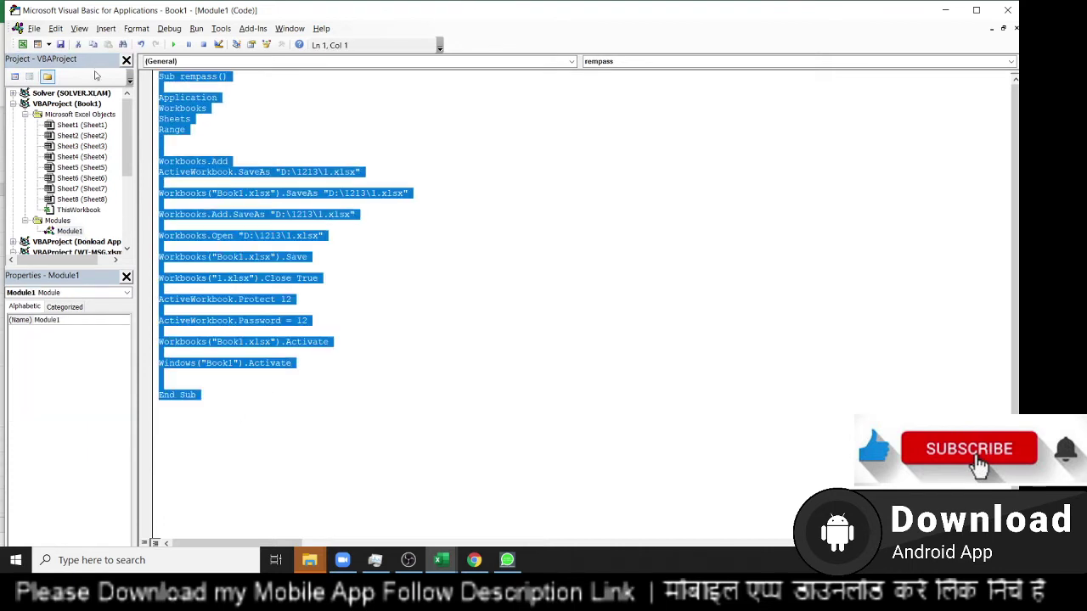
- Replace the old macro with a Function TXT_JN(n As Range) header
key("Delete")
type("s")
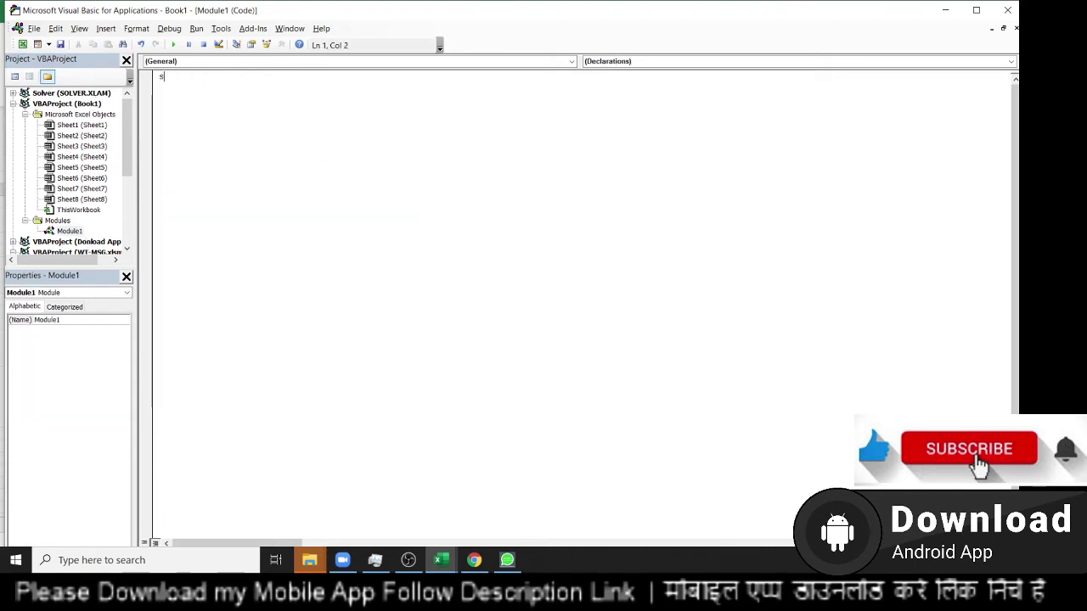
type("ub re")
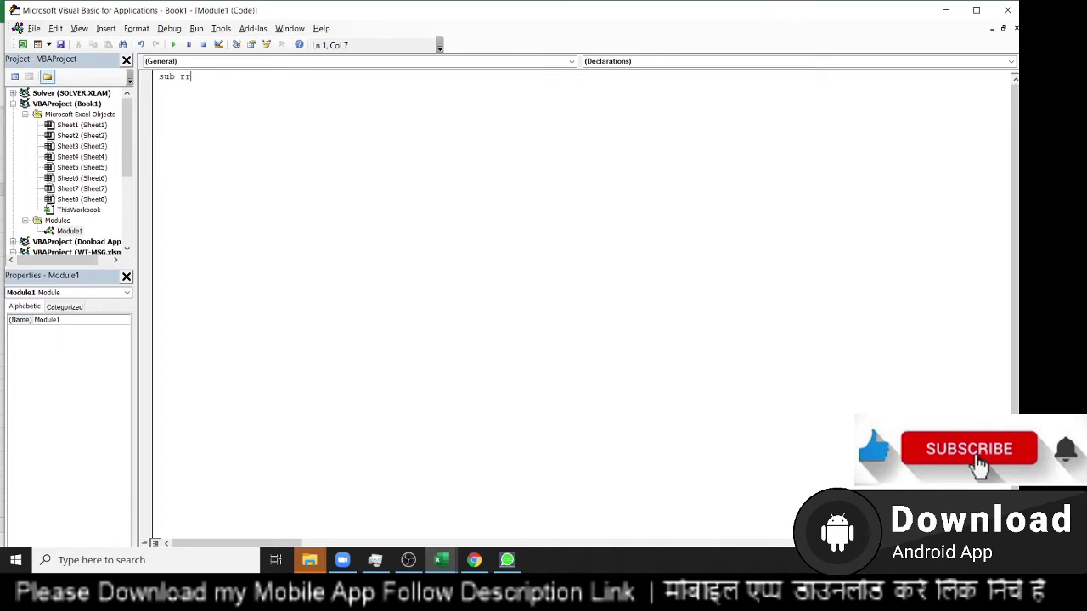
key("BackSpace")
key("BackSpace")
key("BackSpace")
key("BackSpace")
key("BackSpace")
key("BackSpace")
type("fu")
type("nction ")
type("TE")
key("BackSpace")
type("XT_")
type(" J")
type("N")
type("(n ")
type("as Range")
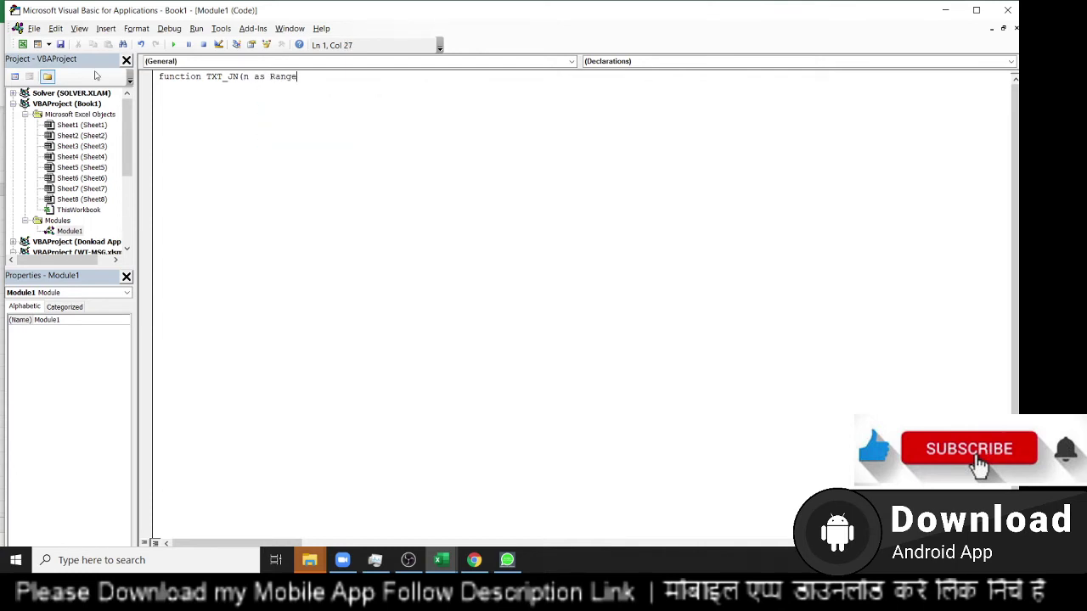
type(")")
key("Return")
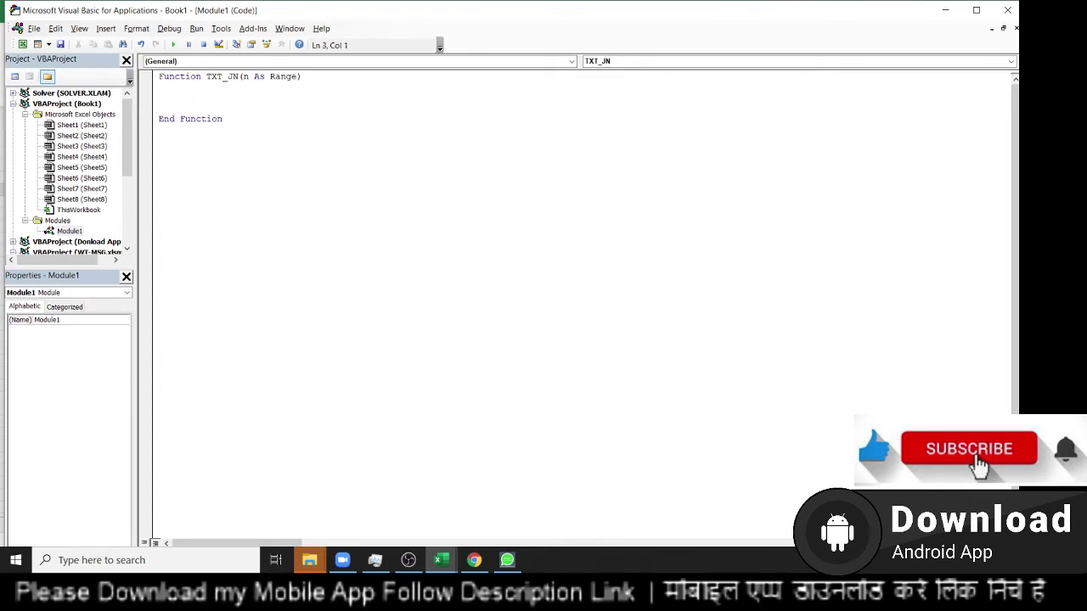
- Declare Dim r As Range and start a For Each r In n loop
type("f")
key("BackSpace")
type("dim ")
type("r as r")
key("Tab")
key("Return")
key("Return")
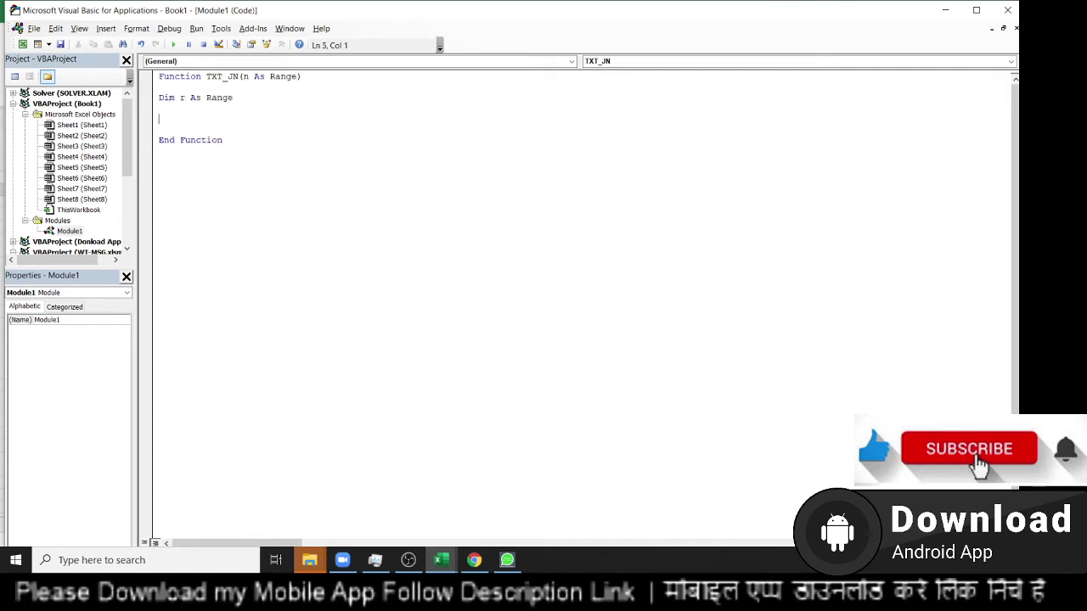
type("for ")
type("r")
type("=")
key("BackSpace")
key("BackSpace")
type("each r ")
type("in n")
key("Return")
key("Return")
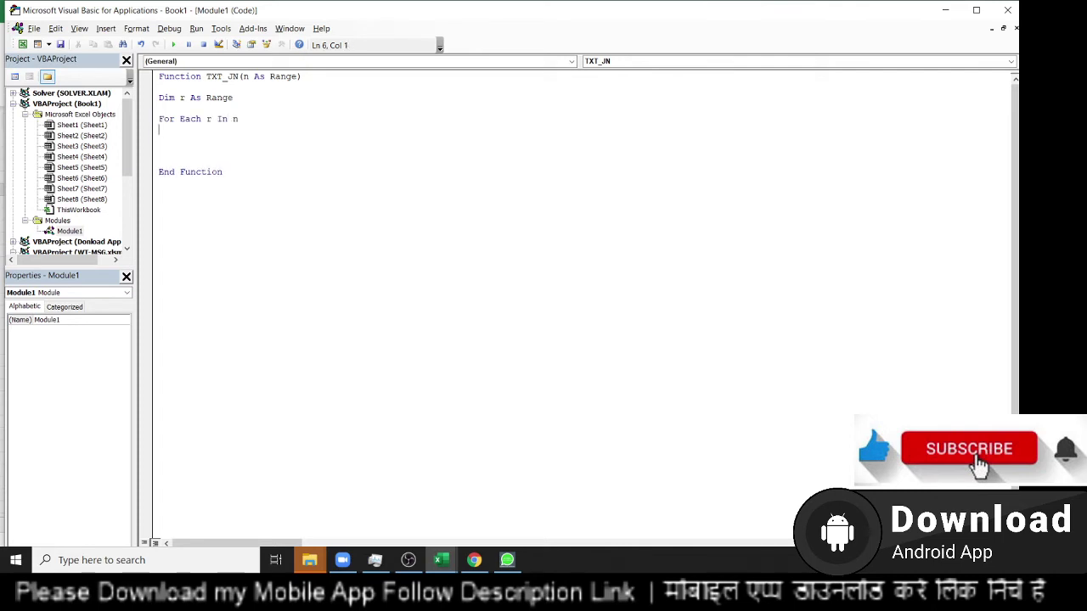
- Add a k As String parameter to the TXT_JN header
left_click(298, 77)
type(",")
type("k as st")
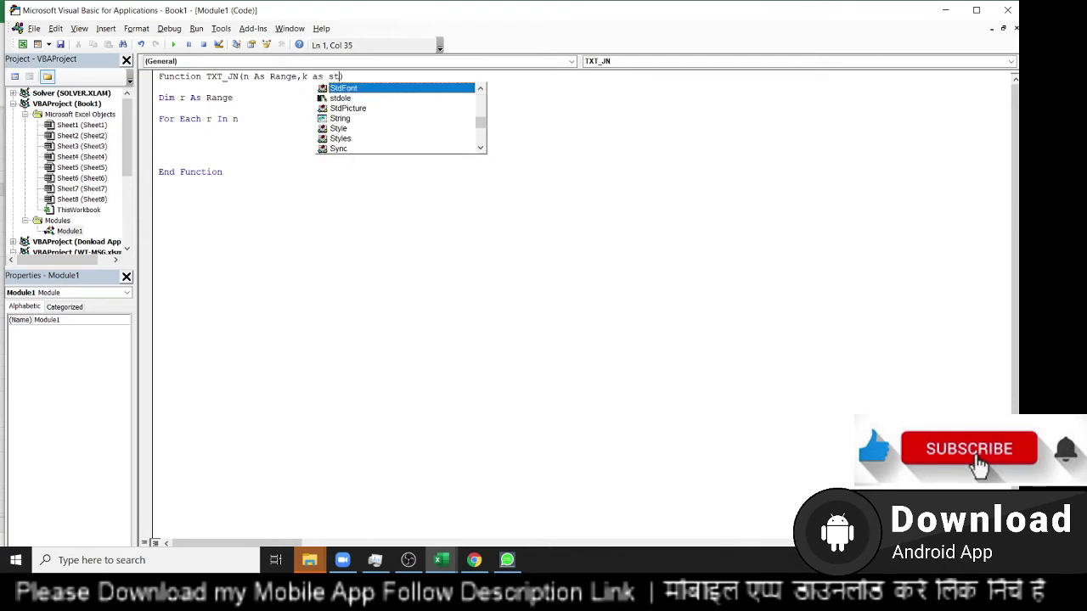
type("r")
key("Tab")
key("Down")
key("Down")
key("Down")
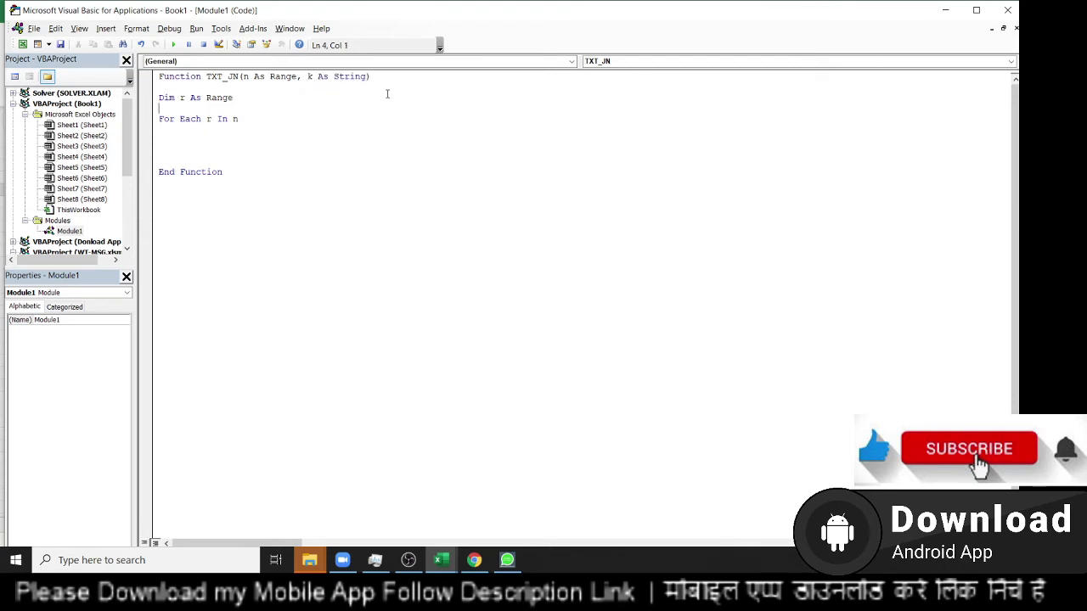
- Add the condition If r.Value = k Then inside the loop
type("if ")
type("l\\")
key("BackSpace")
key("BackSpace")
type("r.v")
key("Tab")
type("= k Then")
key("Return")
- Declare Dim m As String below the range declaration
left_click(159, 97)
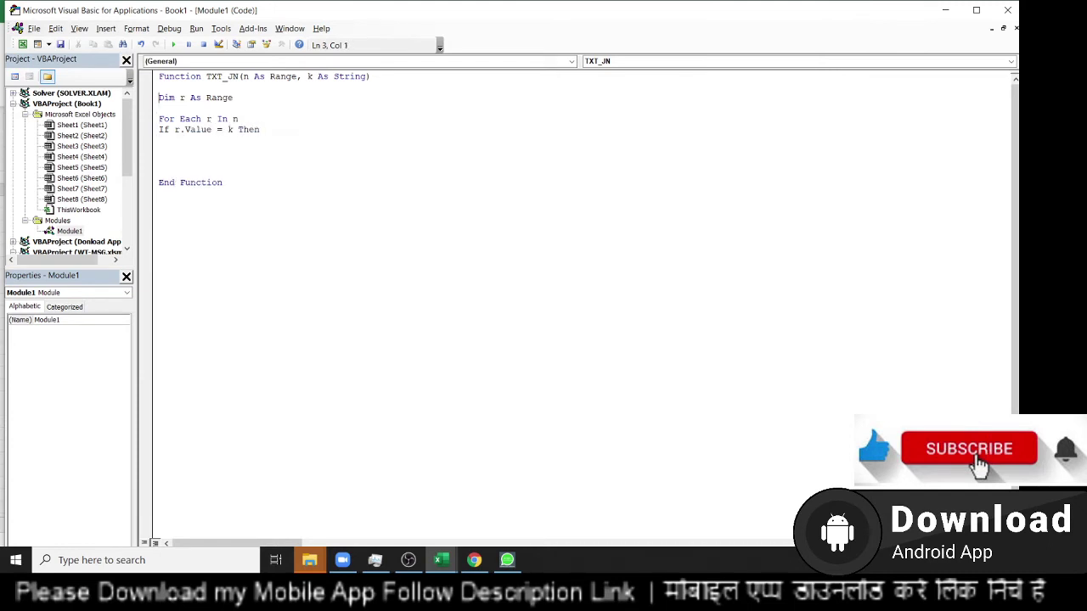
key("Down")
key("Return")
key("Up")
type("dim ")
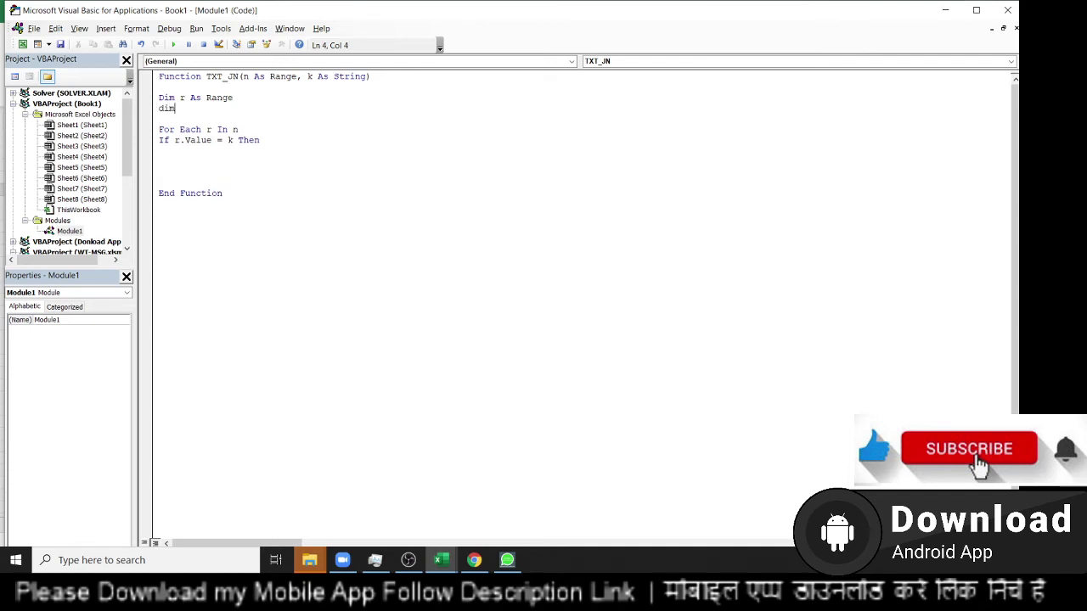
type("m as str")
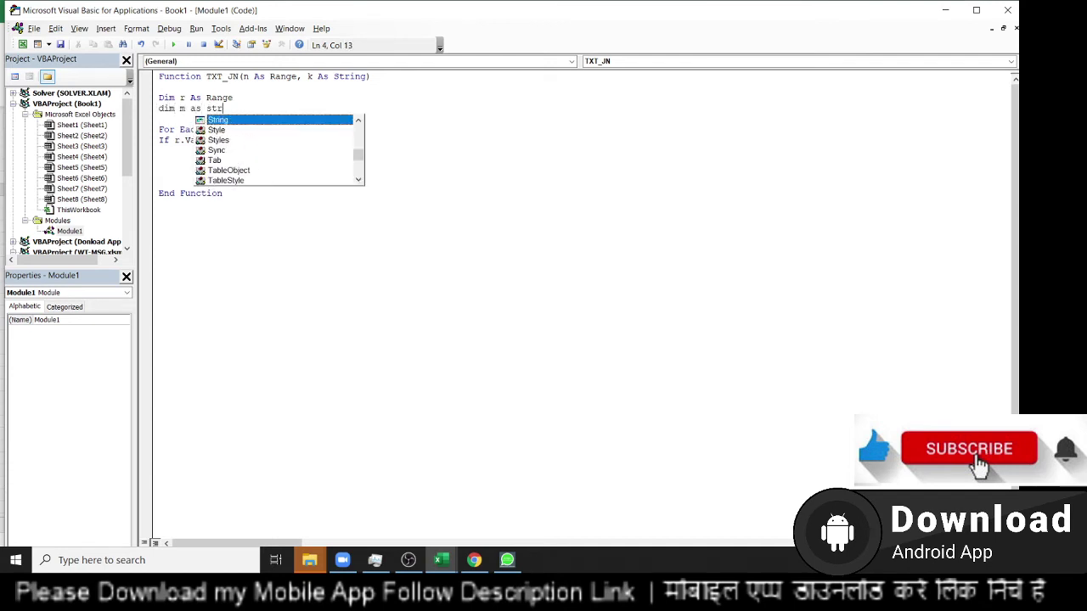
key("Tab")
- Append matches with m = m & "," & r.Offset(0,1).Value inside the If block
key("Down")
key("Down")
key("Down")
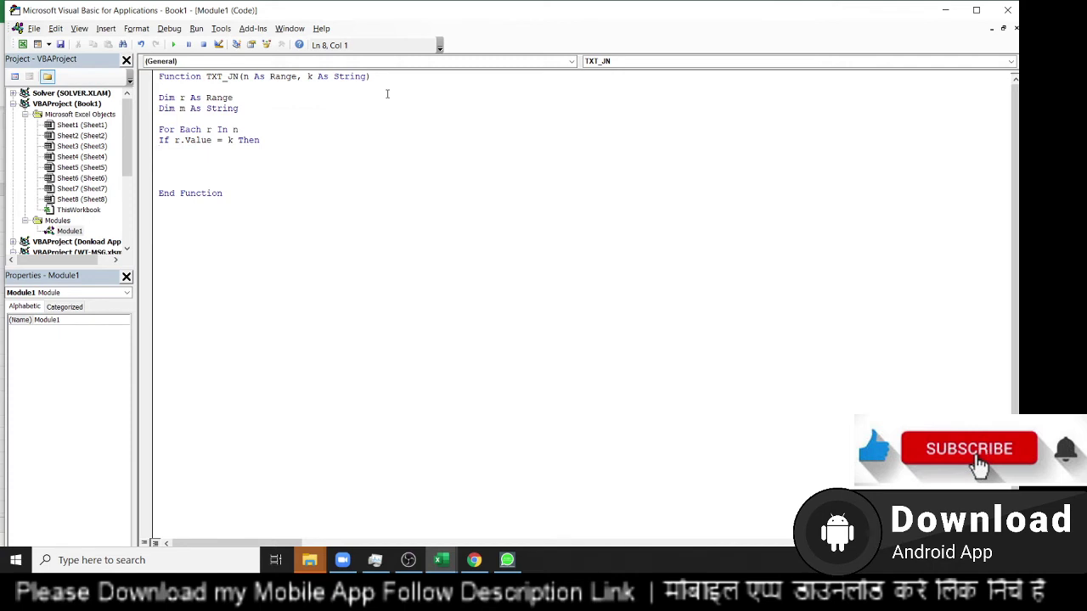
type("m=")
type("m & ")
type("\",\" & ")
type("m.")
type("v")
key("BackSpace")
key("BackSpace")
key("BackSpace")
type("r.")
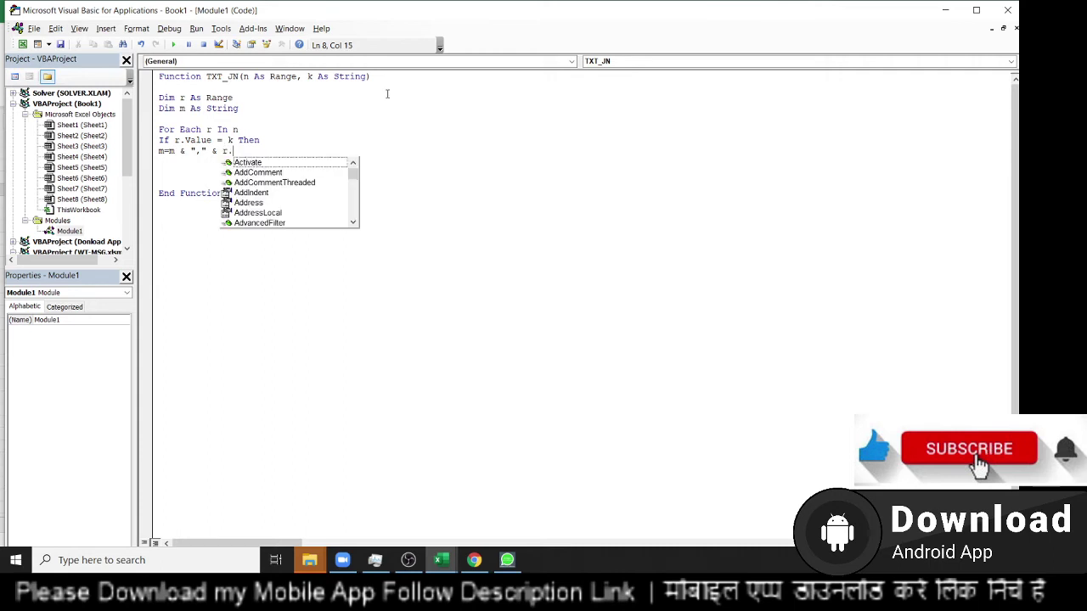
type("O")
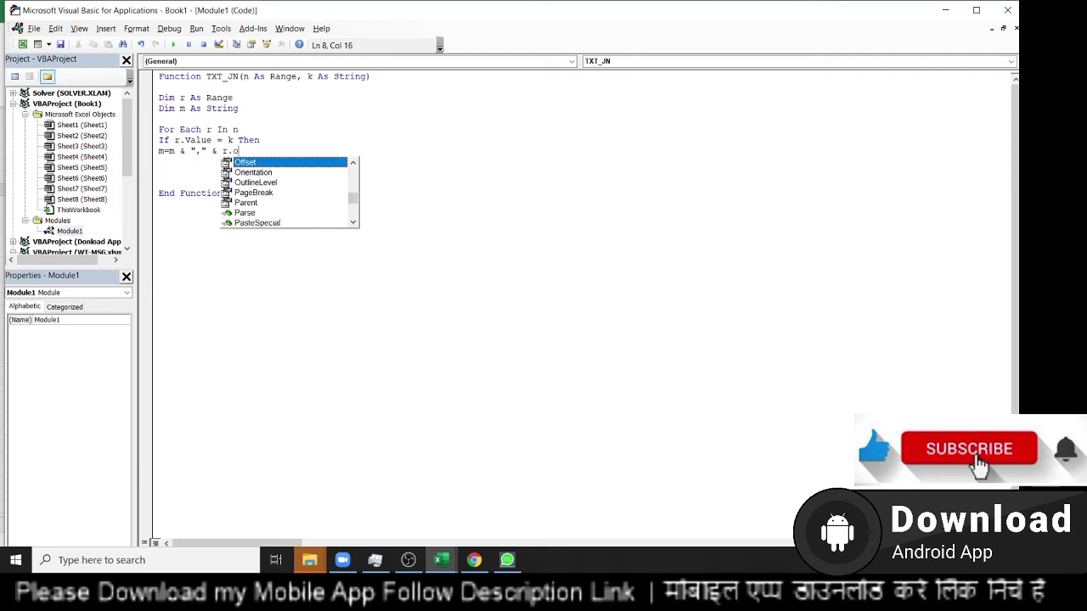
type("ffset(0")
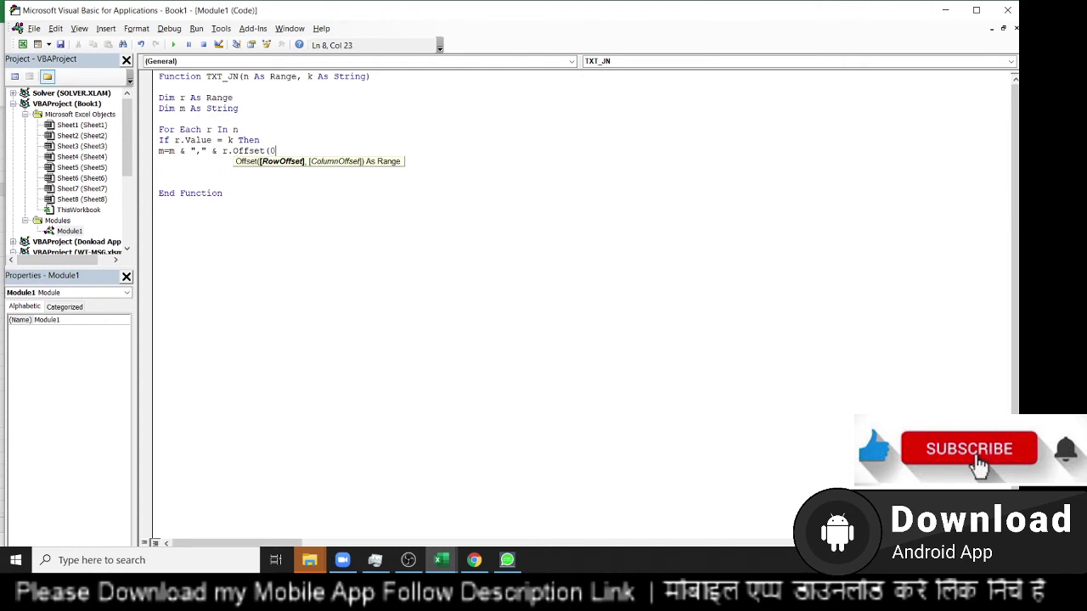
type(",1)")
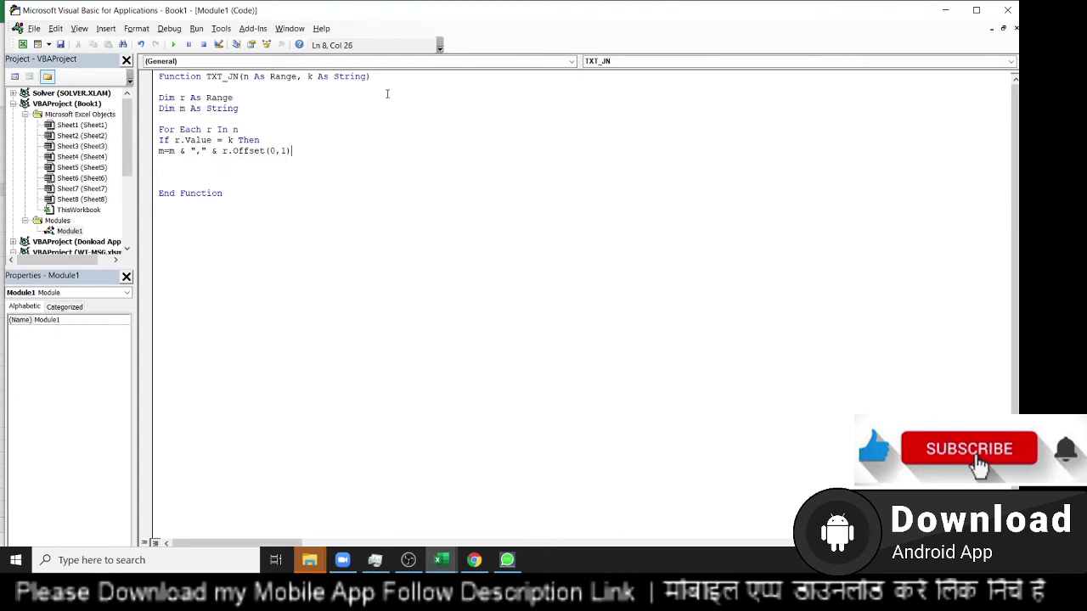
type(".v")
key("Down")
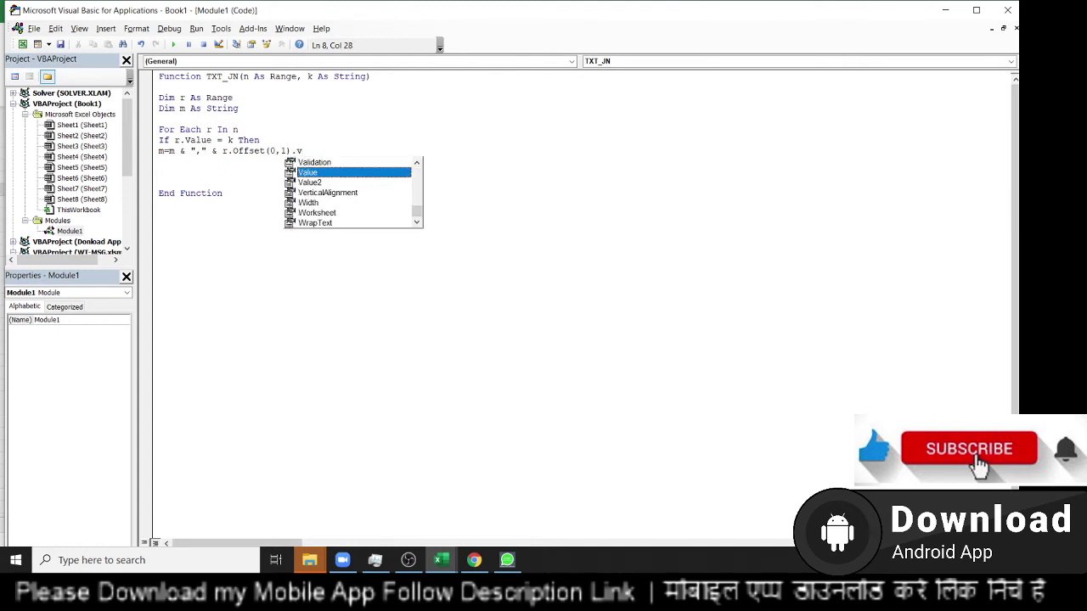
key("Tab")
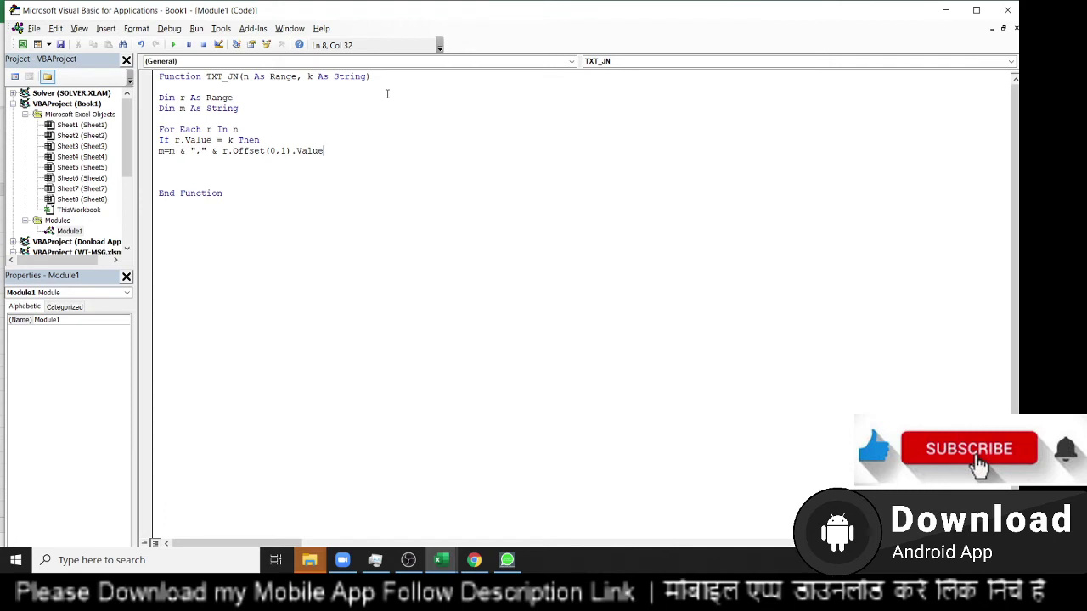
- Close the loop with End If and Next r, and make the function return m with TXT_JN = m
key("Return")
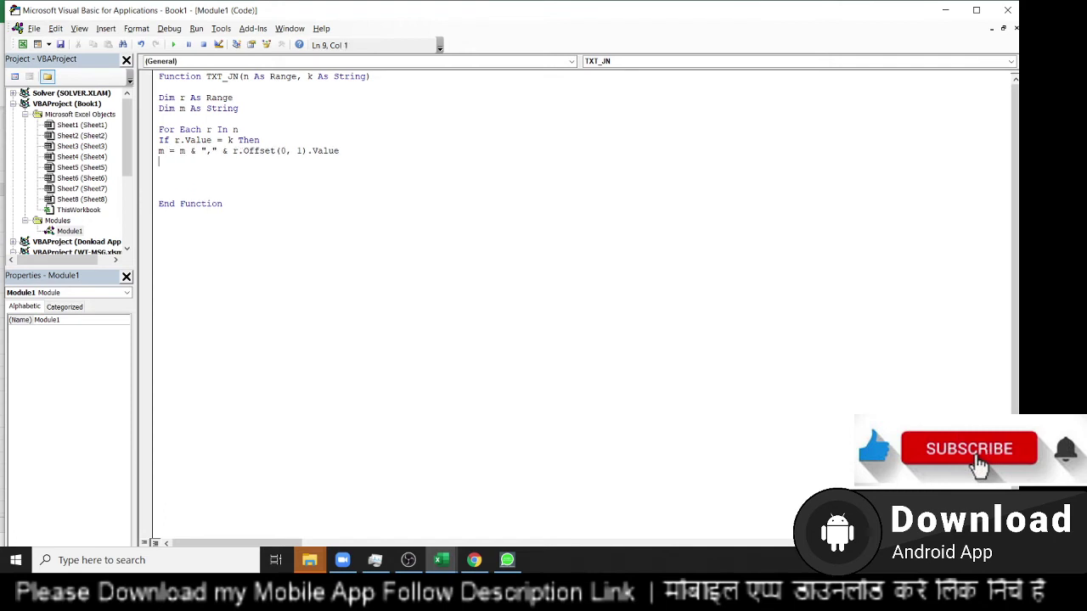
type("E")
type("nd If")
key("Return")
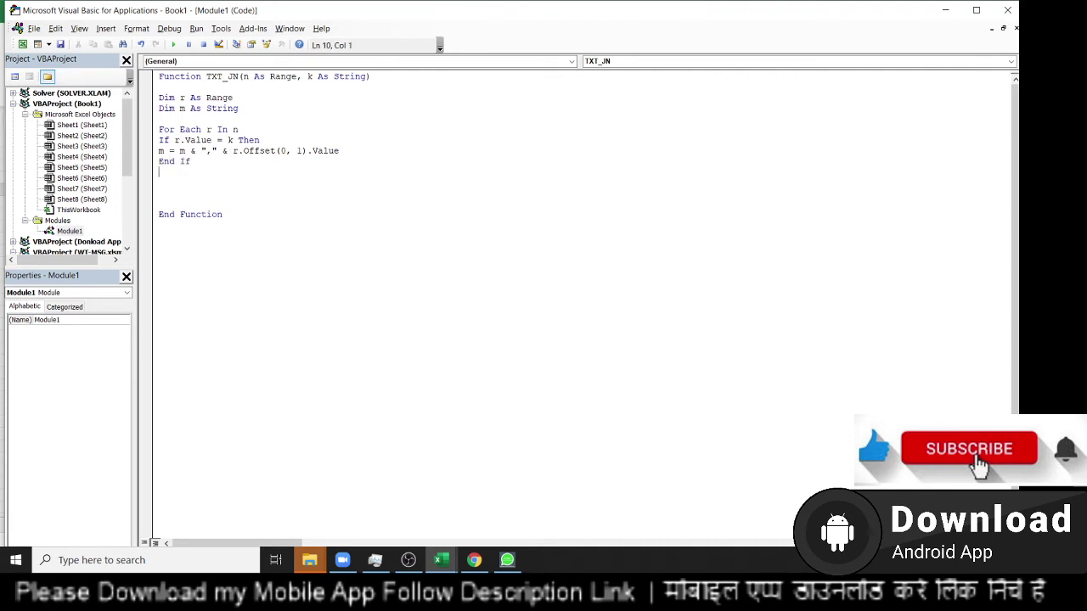
type("next ")
type("r")
key("Return")
key("Return")
type("TX")
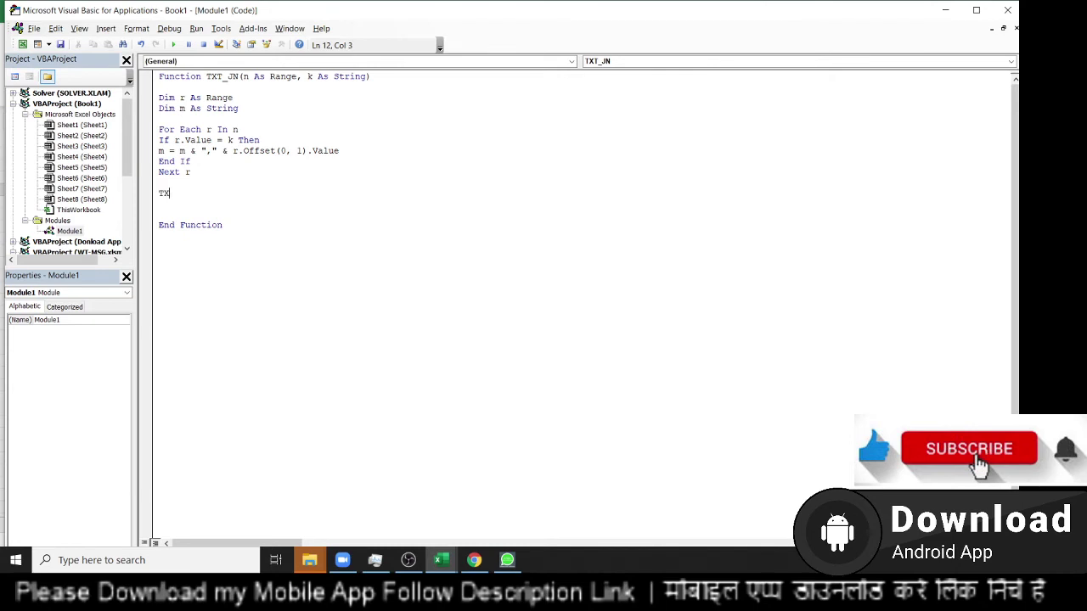
type("T_")
type("JN=")
type("m")
left_click(159, 183)
- Back in Excel, start =TXT_JN in F4 with the names range A2:A207 as first argument
key("alt+F11")
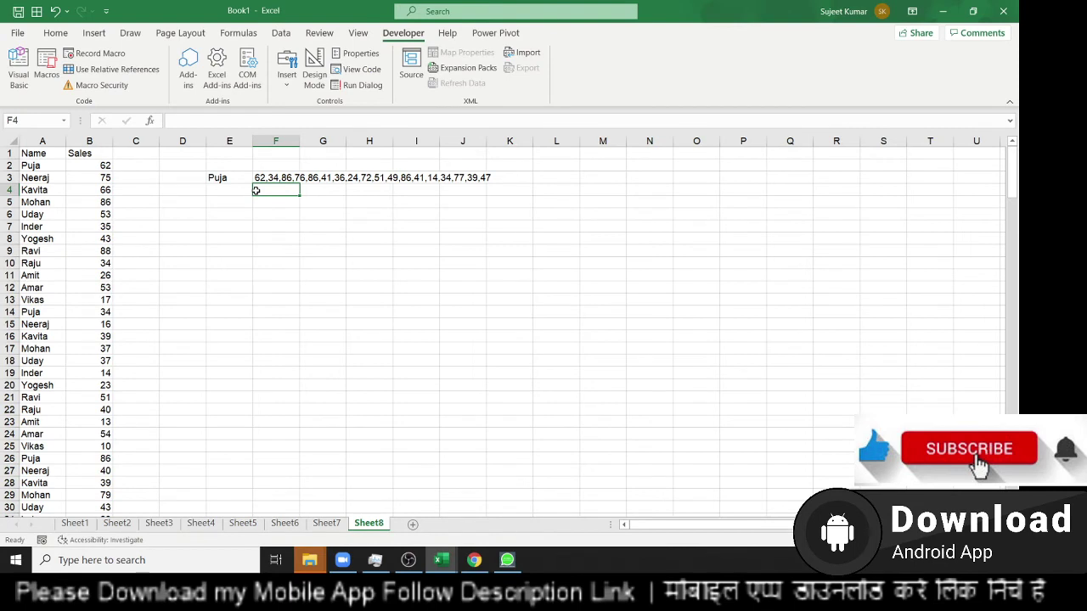
type("=te")
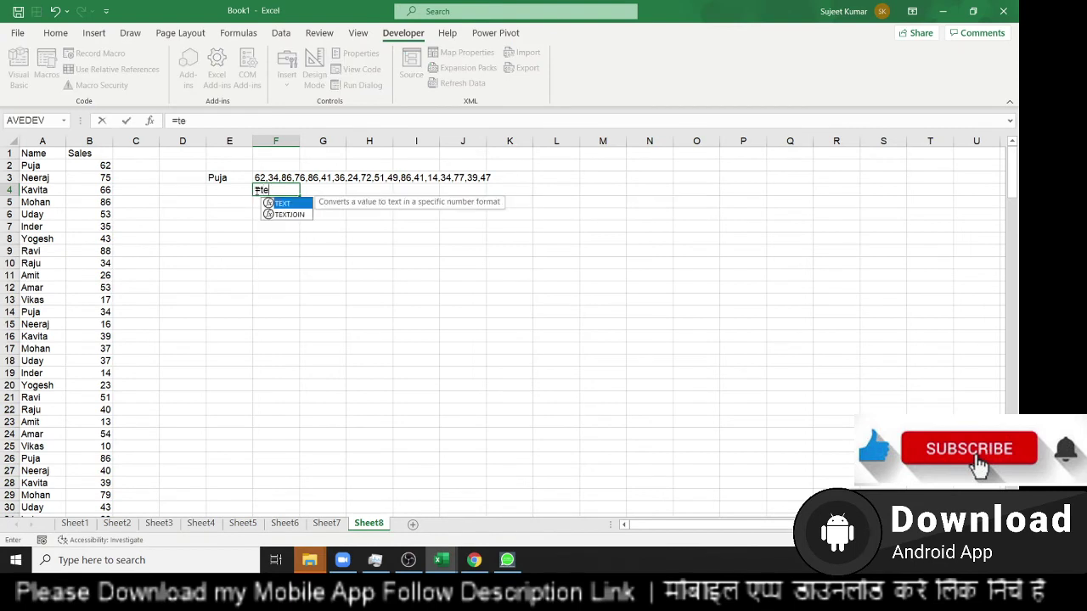
key("BackSpace")
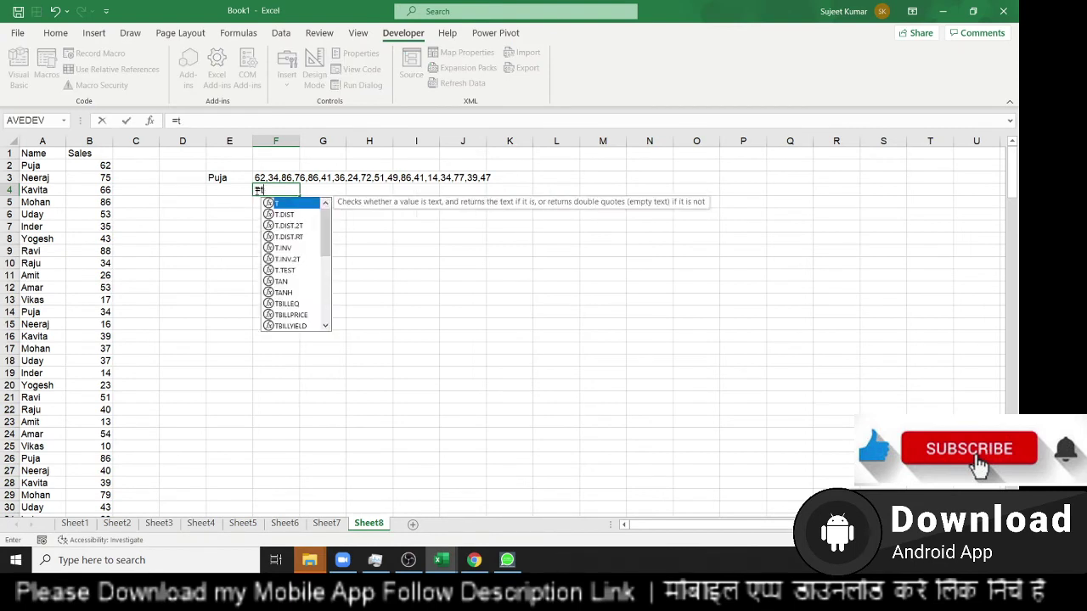
type("x")
key("Tab")
key("Left")
key("Up")
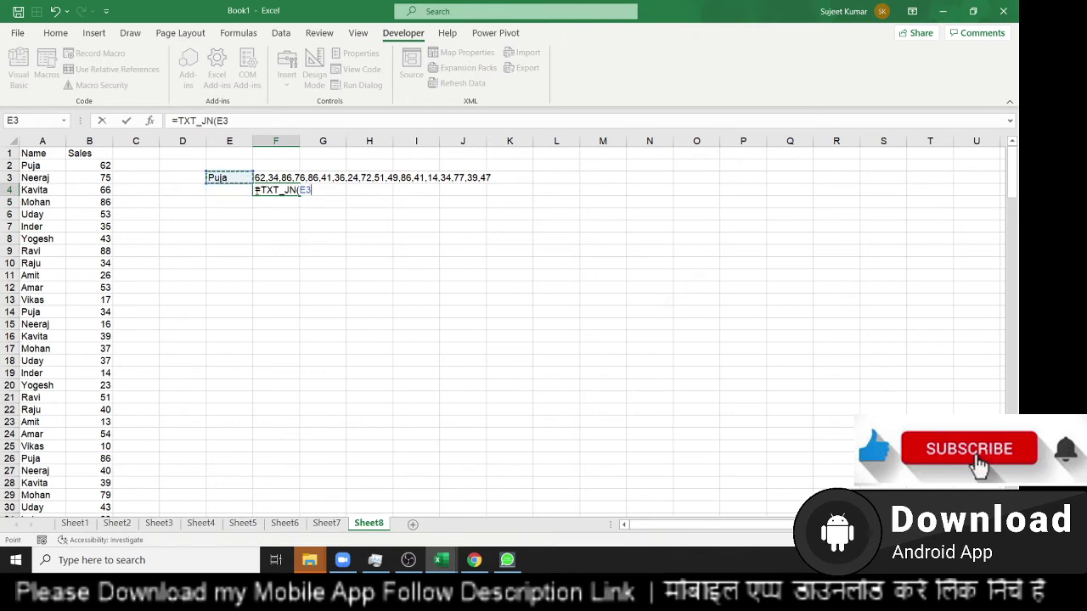
key("Left")
key("Left")
key("Left")
key("Left")
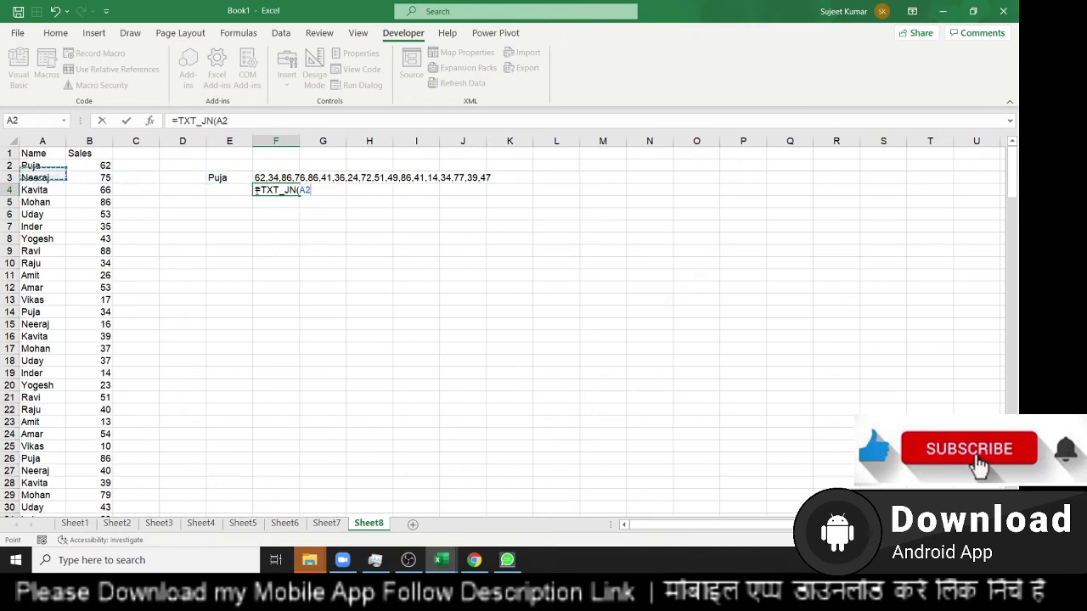
key("Up")
key("ctrl+shift+Down")
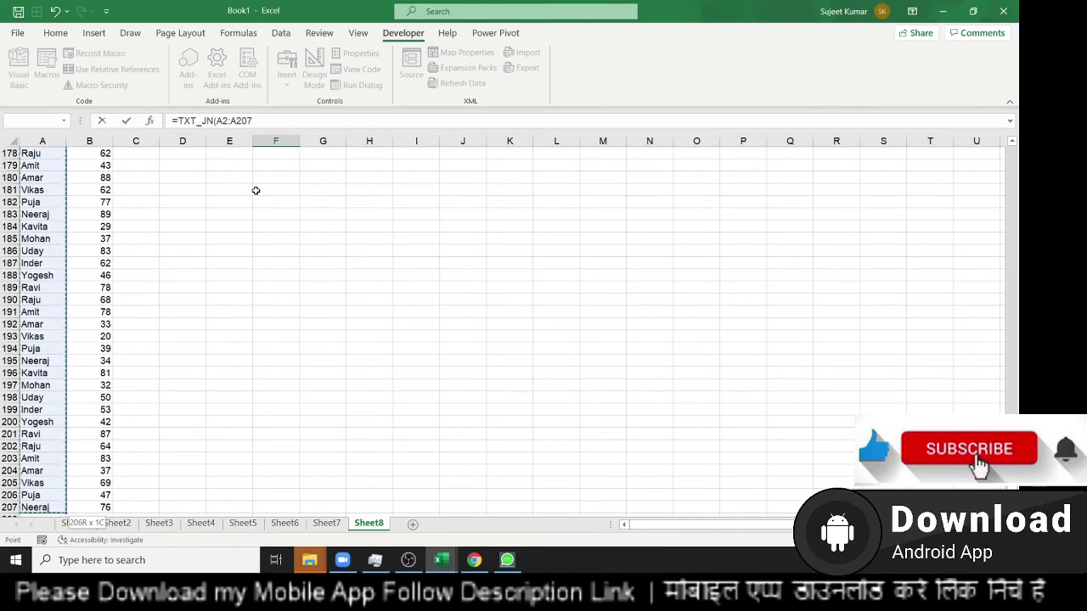
- Add E3 (Puja) as the second argument and enter the formula, giving ,62,34,86,…
type(",")
key("Up")
key("Up")
key("Up")
key("Left")
key("Left")
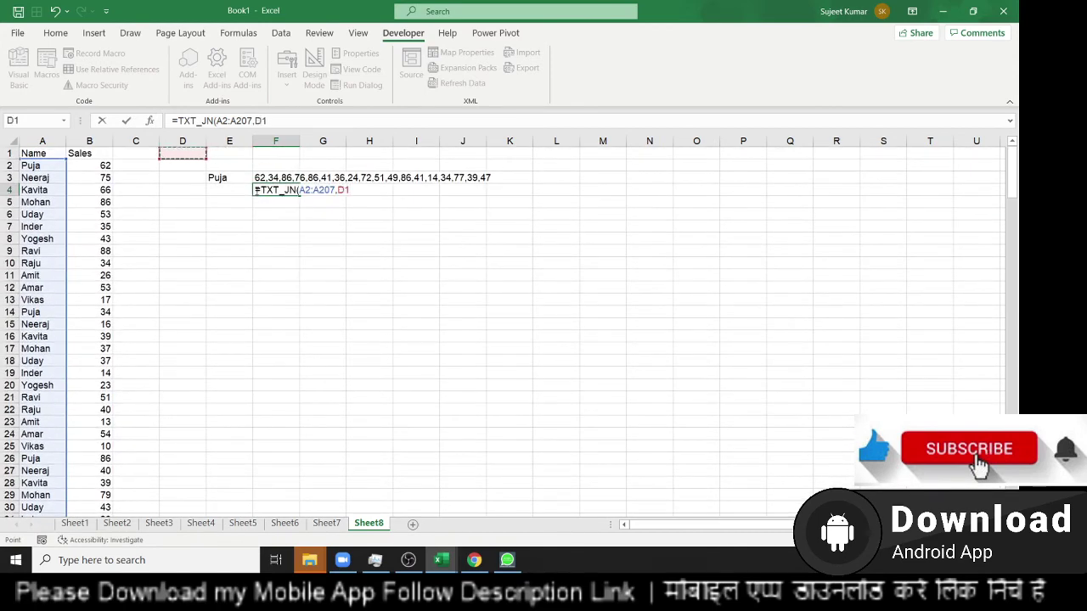
key("Down")
key("Down")
key("Right")
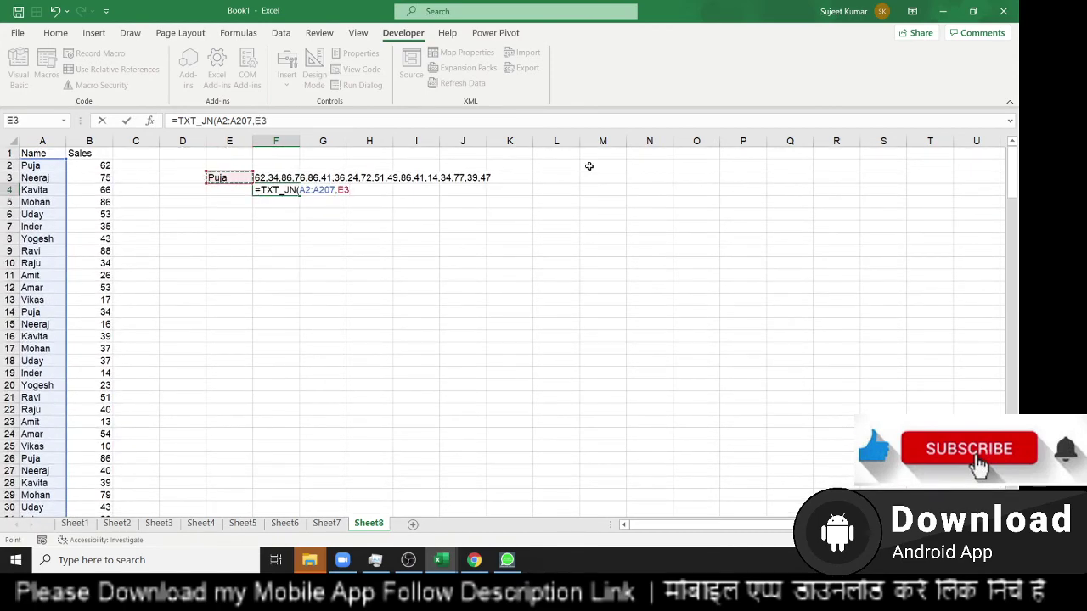
key("Return")
key("Up")
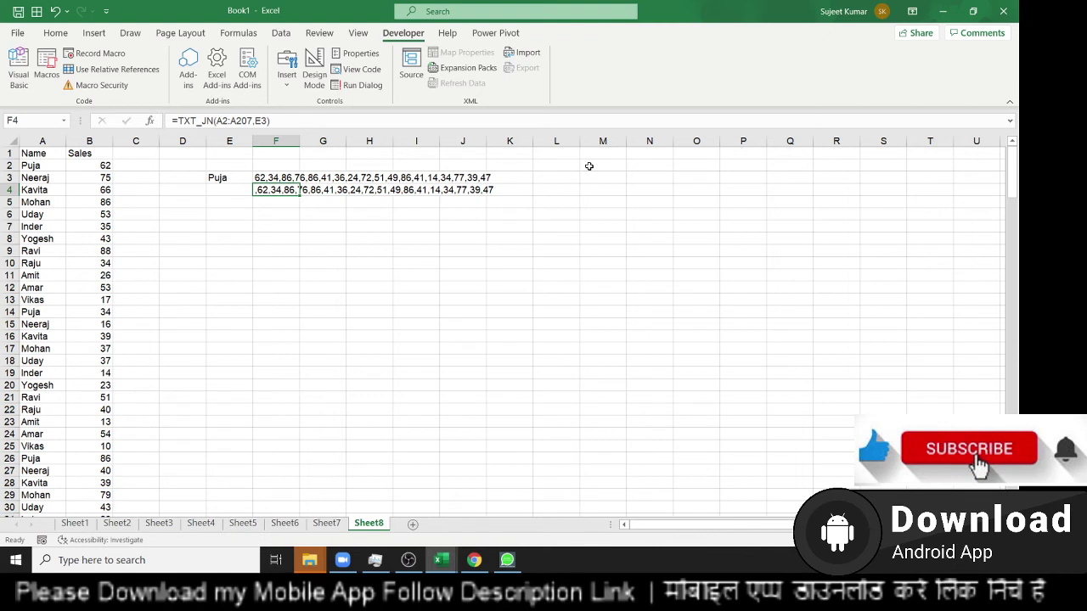
key("Up")
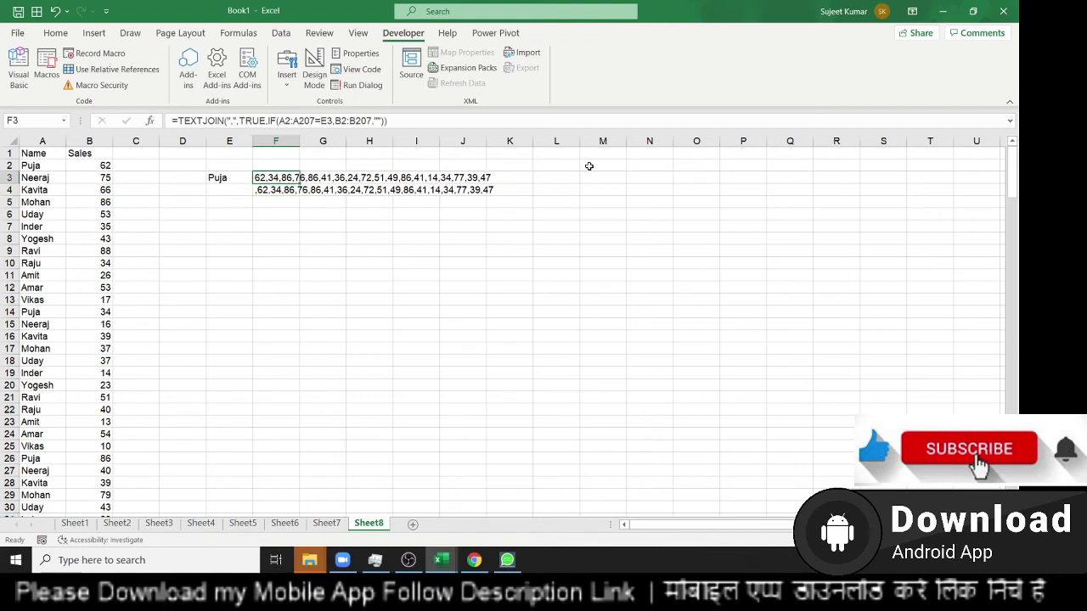
key("Down")
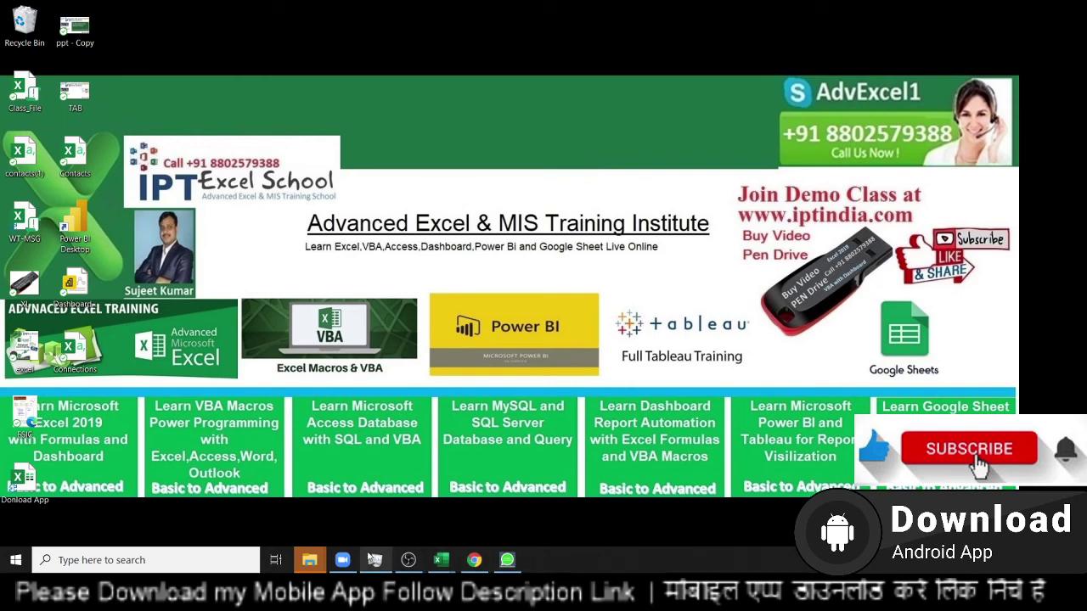
- Open Zoom from the taskbar, minimize it again, and bring up Chrome
left_click(343, 561)
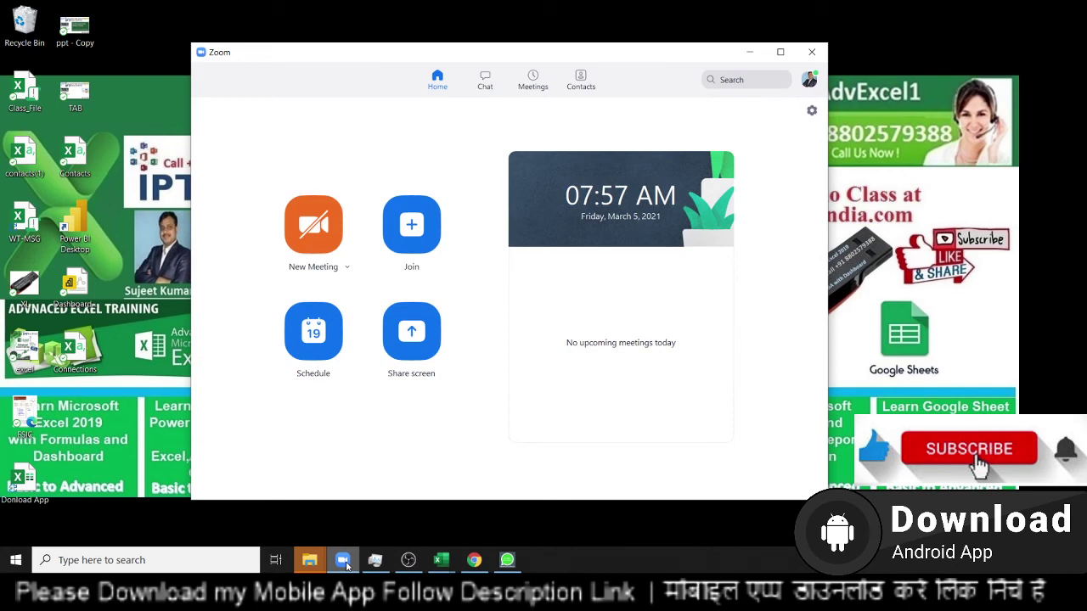
left_click(345, 565)
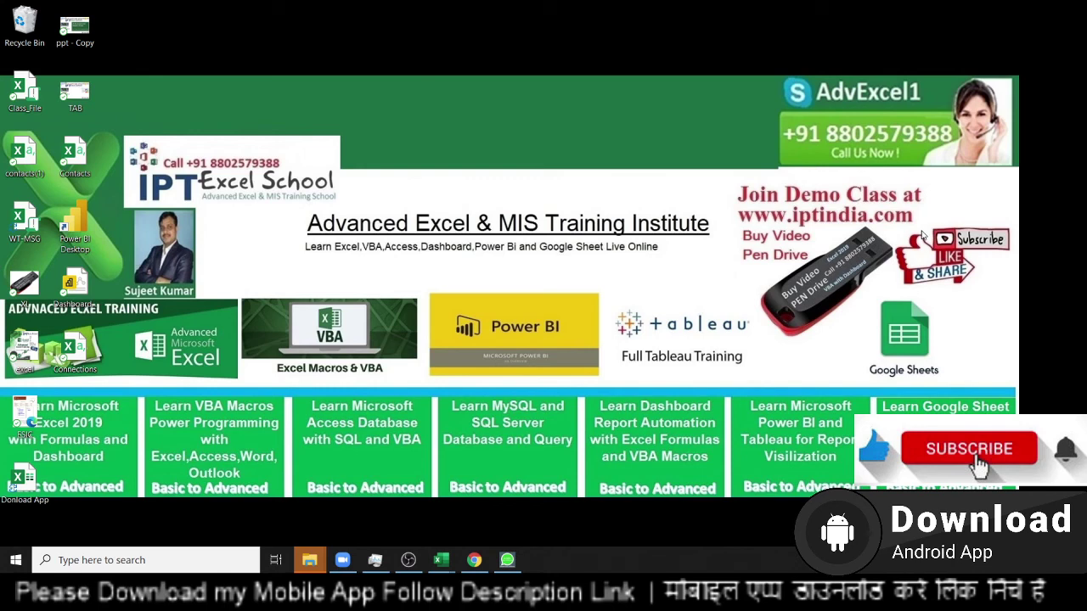
left_click(478, 571)
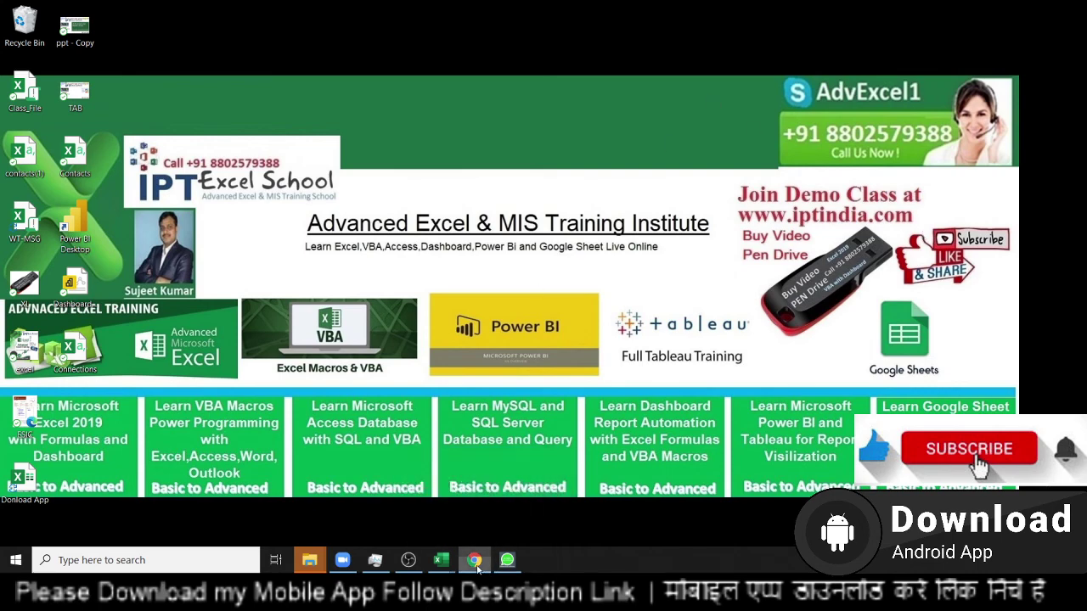
- Load the EXCEL MIS TRAINING Google Play page from the new tab using the 'pl' suggestion
left_click(239, 12)
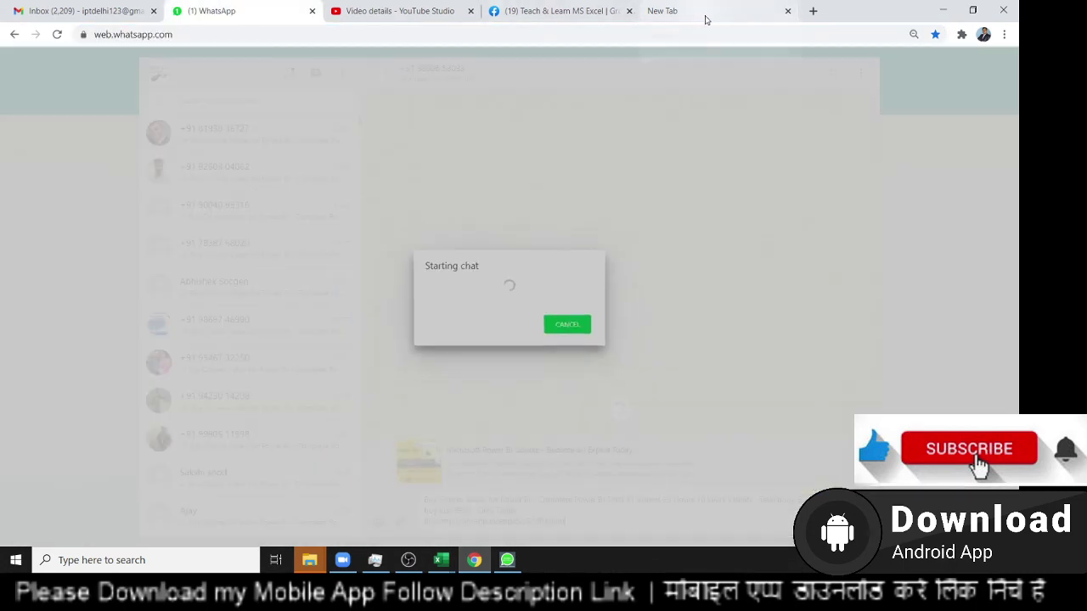
left_click(704, 16)
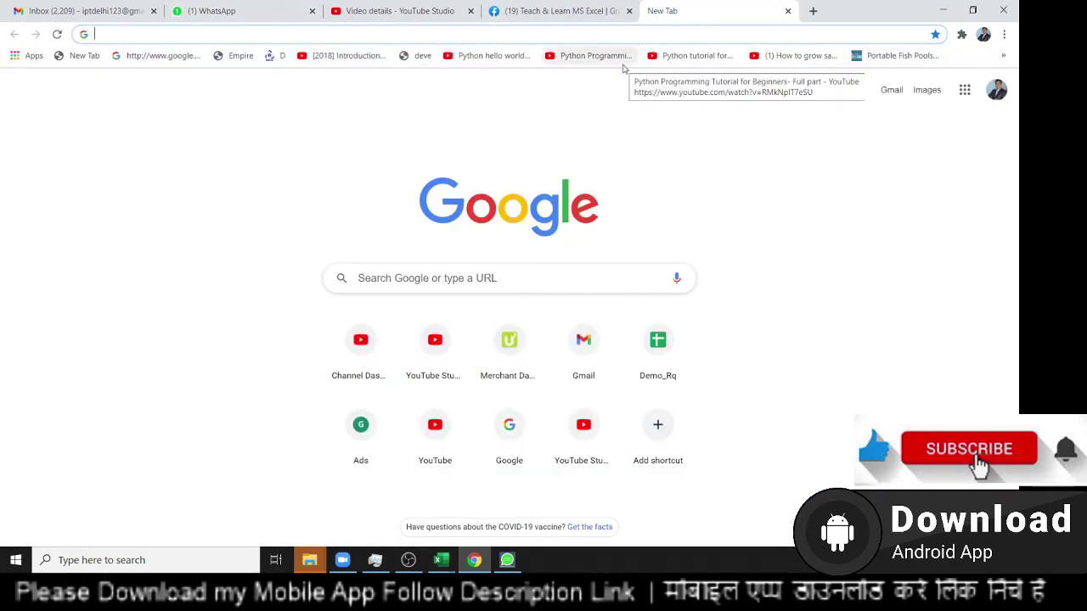
type("pl")
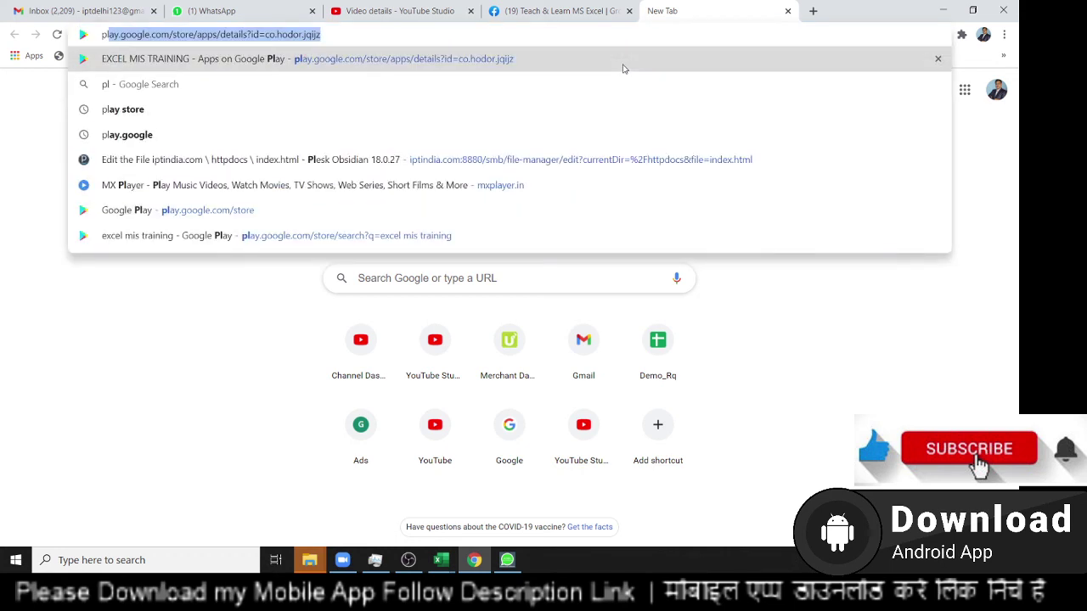
key("Return")
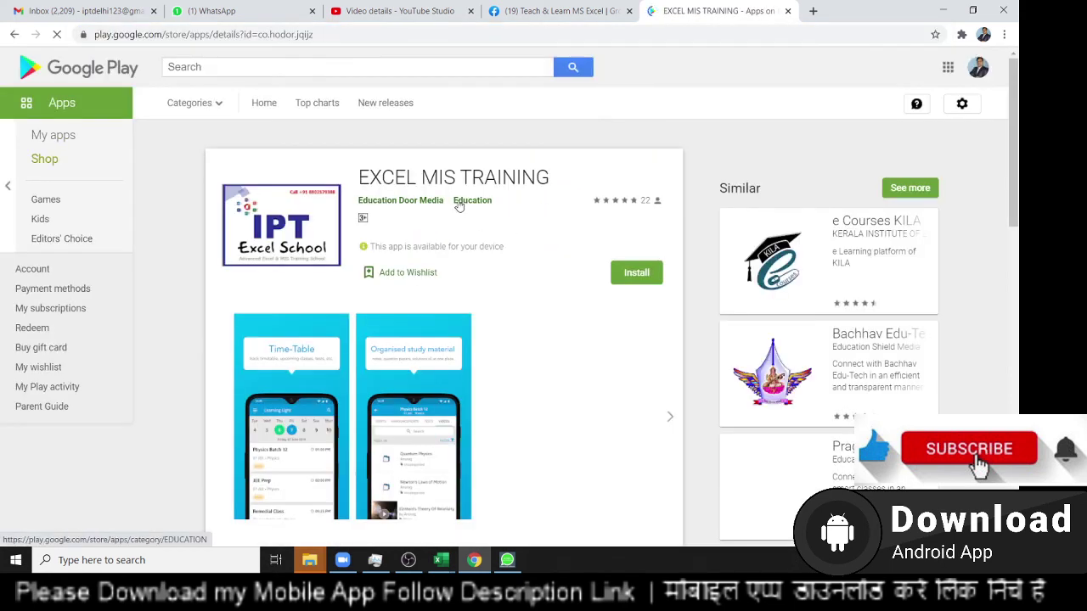
- Select the EXCEL MIS TRAINING title, then minimize Chrome to the desktop
double_click(465, 180)
triple_click(464, 181)
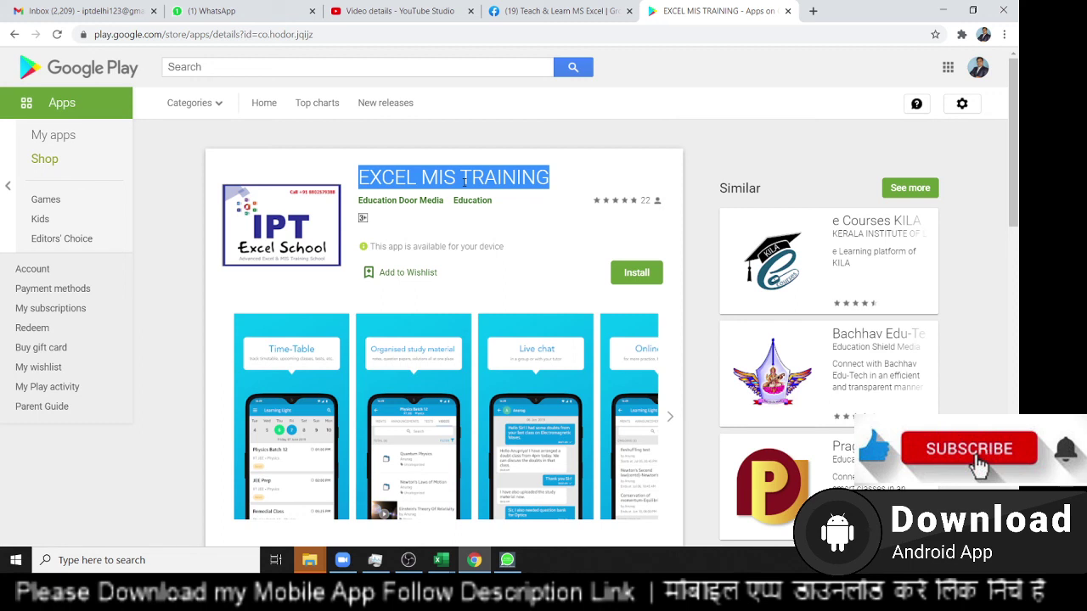
key("super+d")
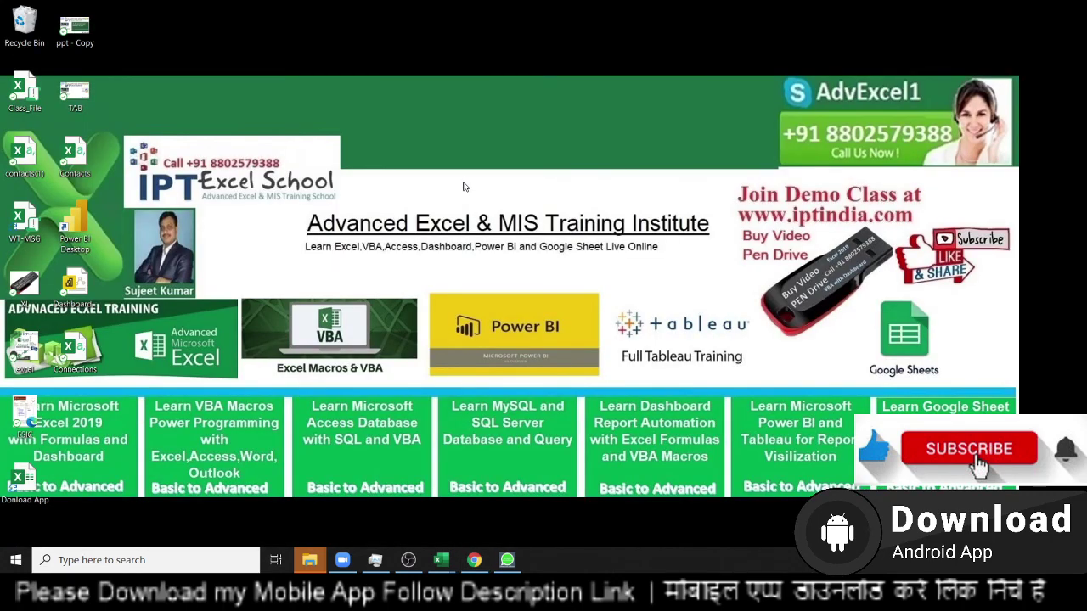